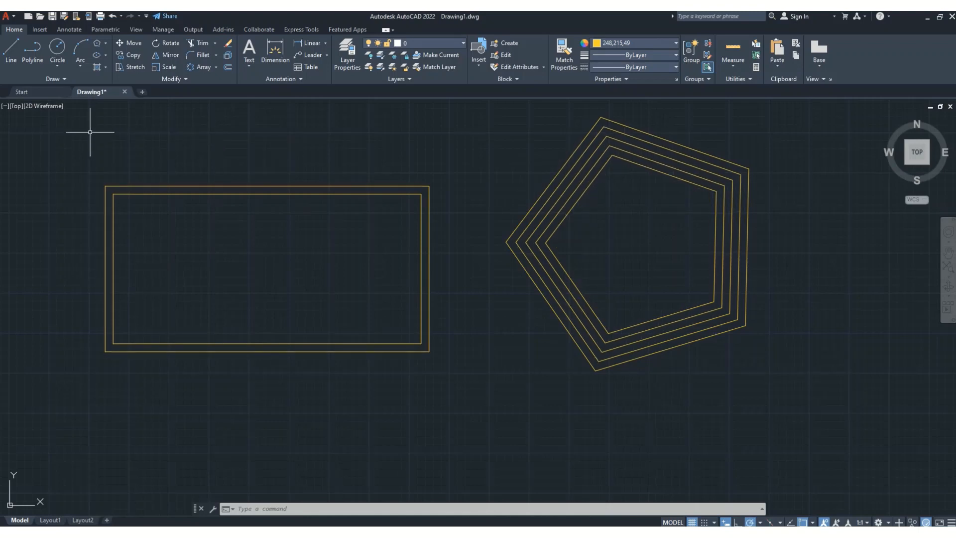
Delete all the existing nested rectangles and pentagons from the drawing.
click(80, 112)
click(817, 416)
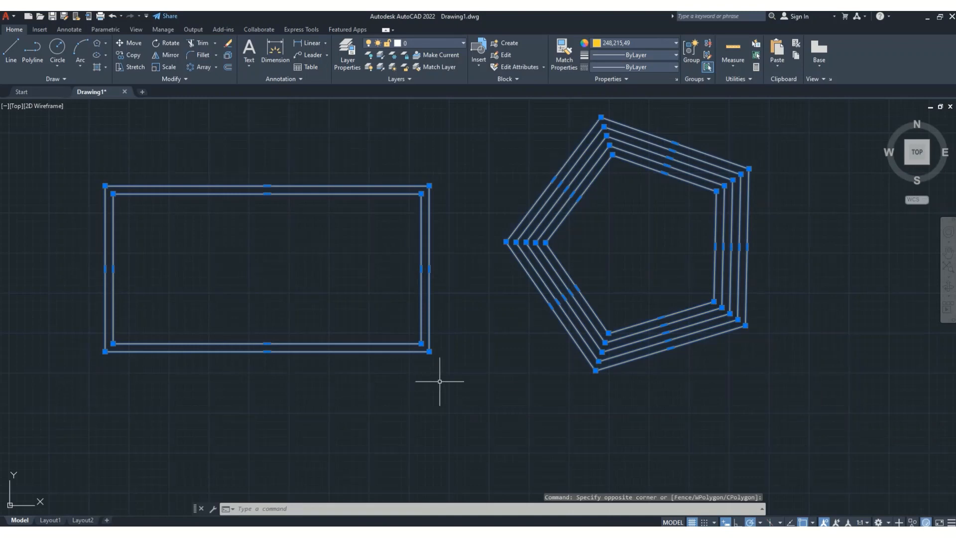
key(Delete)
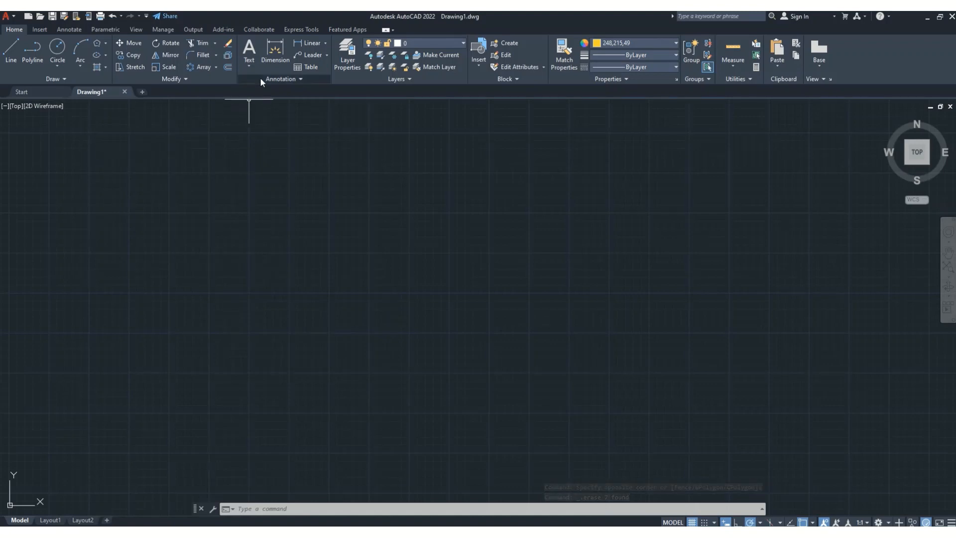
Draw a rectangle about 1691 units wide in the upper-left part of the empty drawing.
click(106, 43)
click(94, 75)
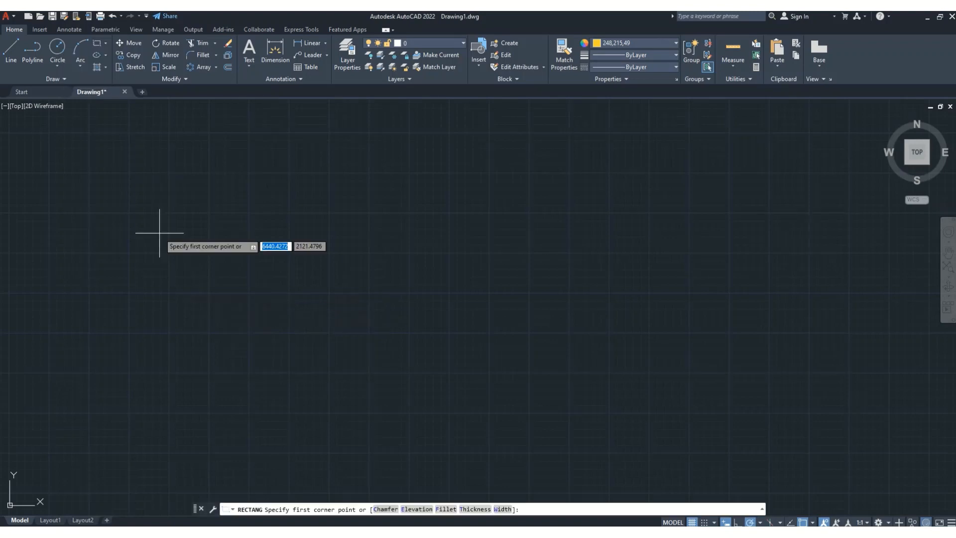
click(114, 162)
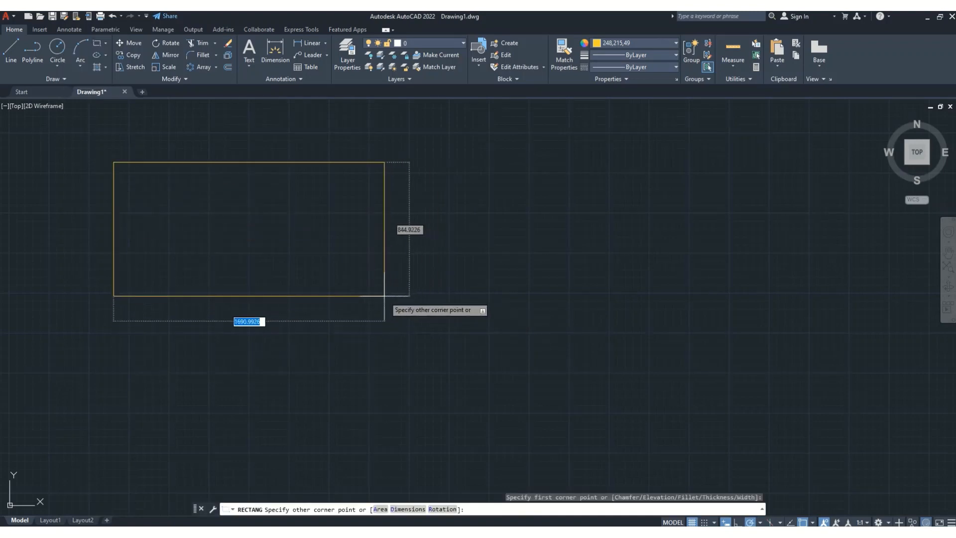
click(384, 282)
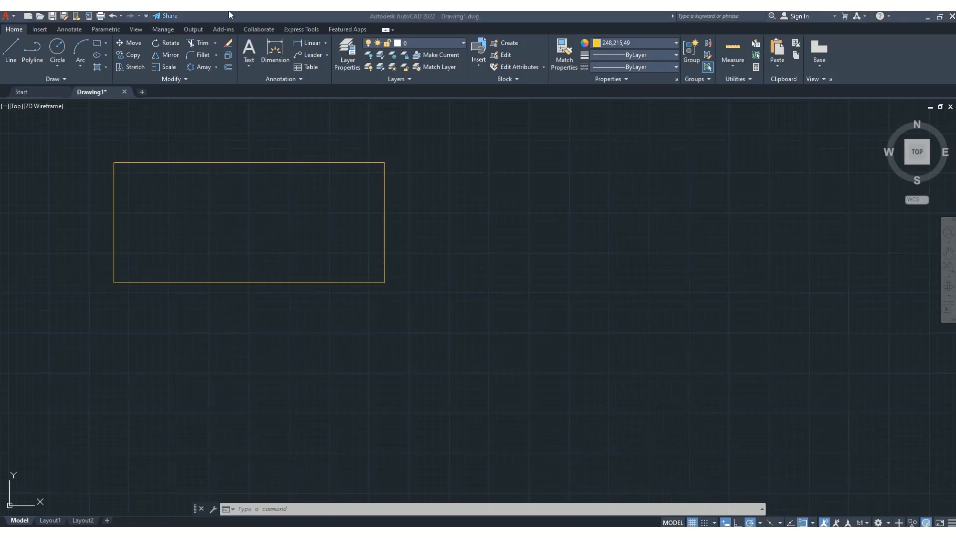
click(268, 17)
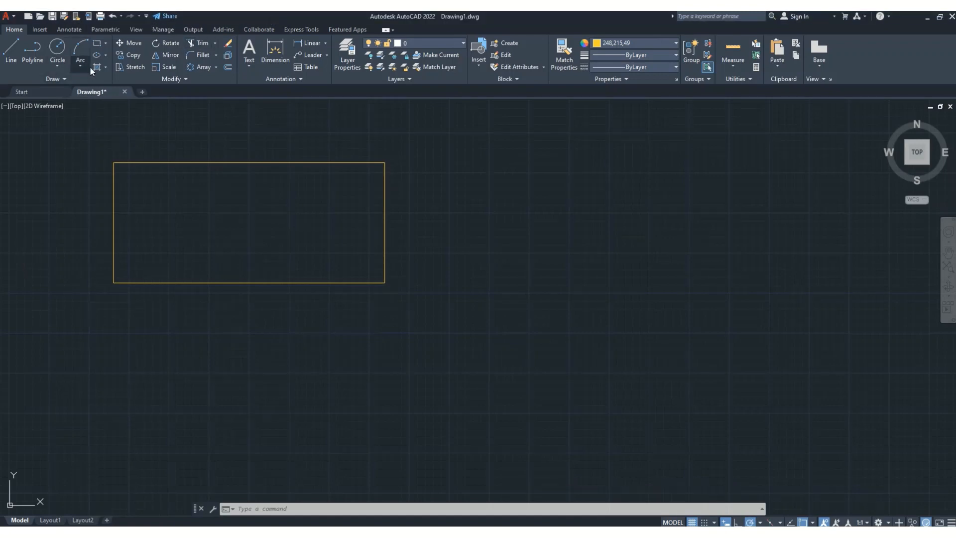
Draw a six-sided polygon circumscribed about a circle, slightly tilted, to the right of the rectangle.
click(106, 45)
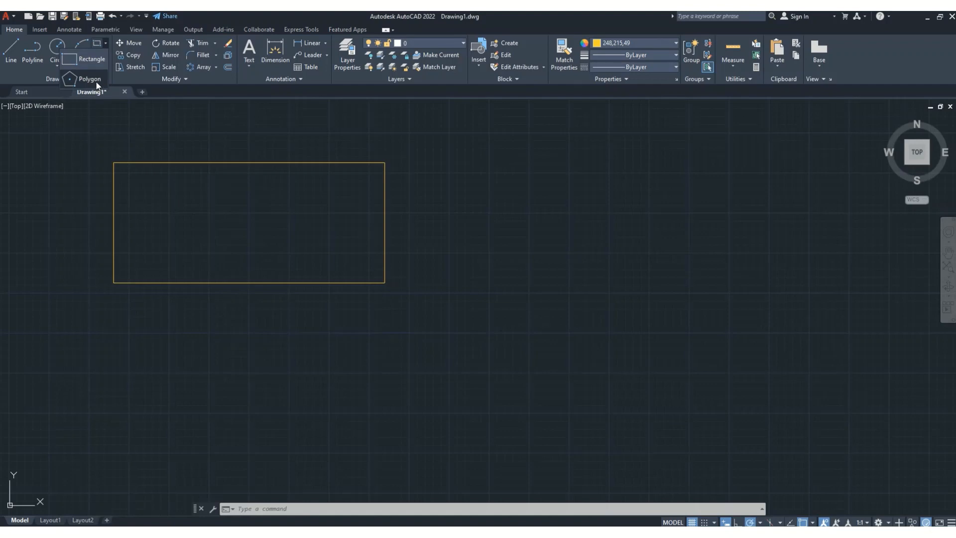
click(90, 80)
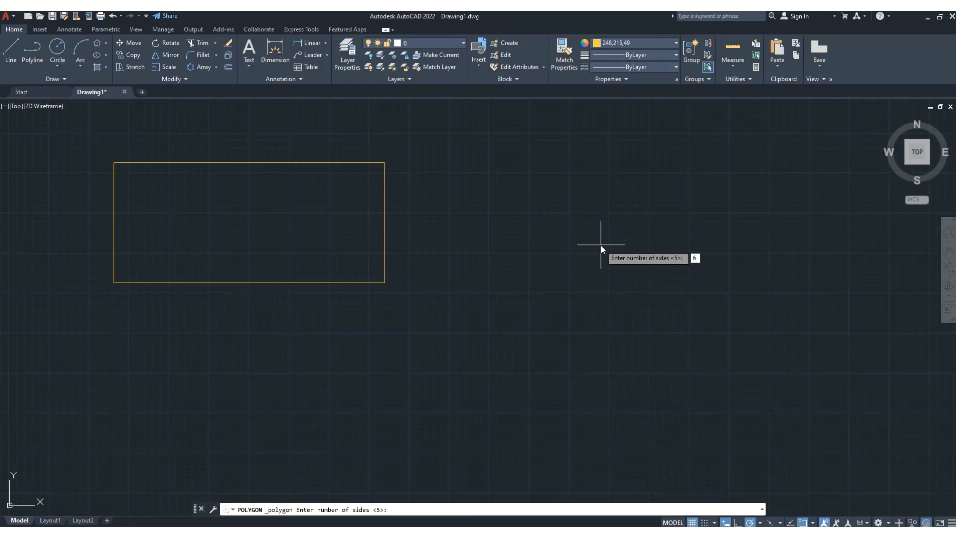
key(Return)
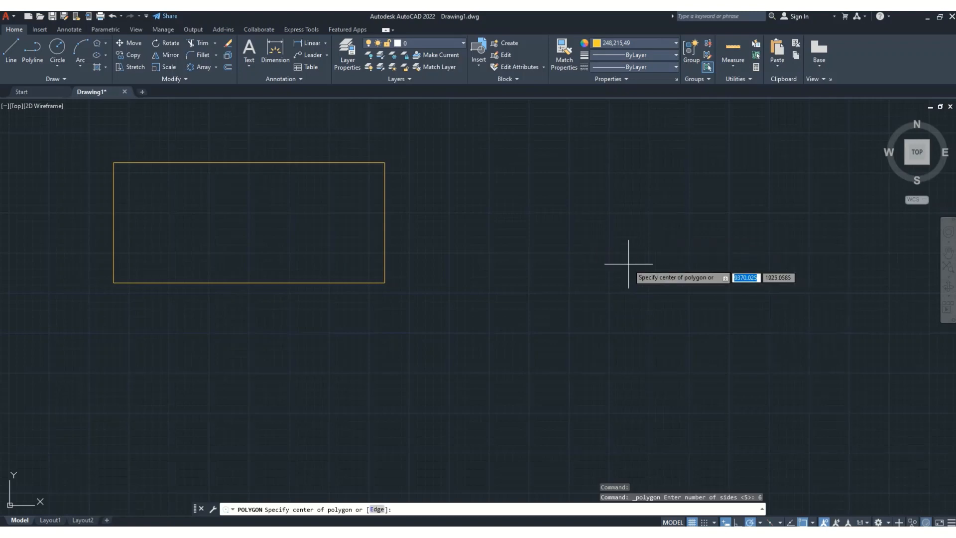
click(619, 242)
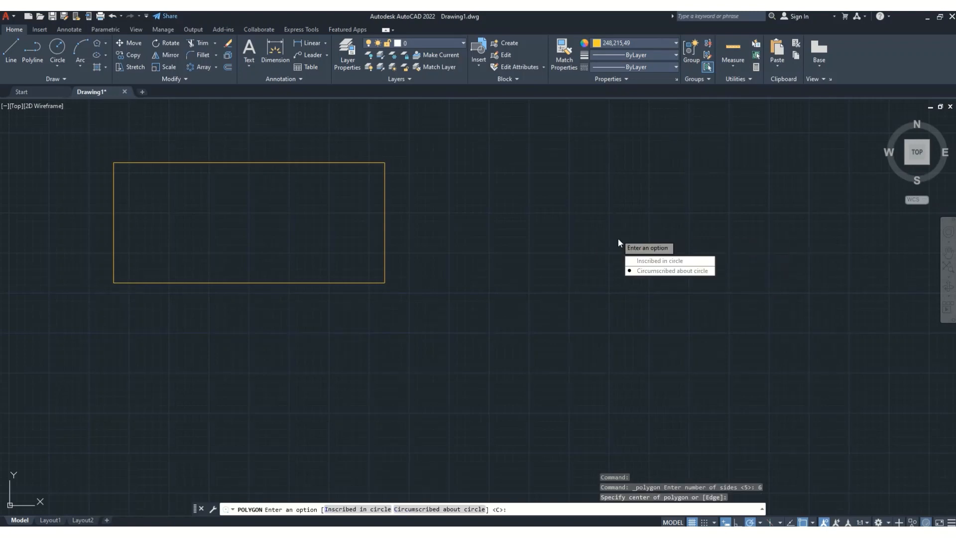
click(667, 270)
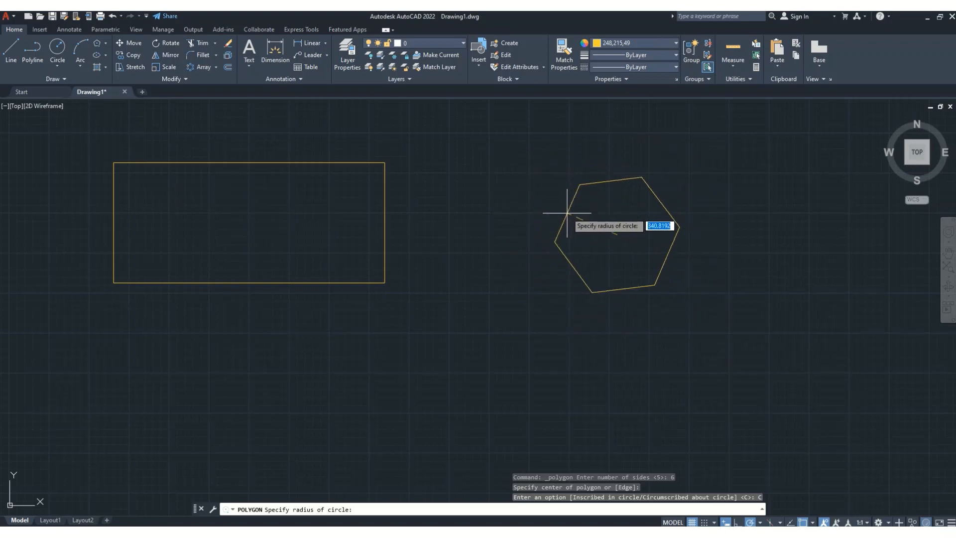
click(556, 220)
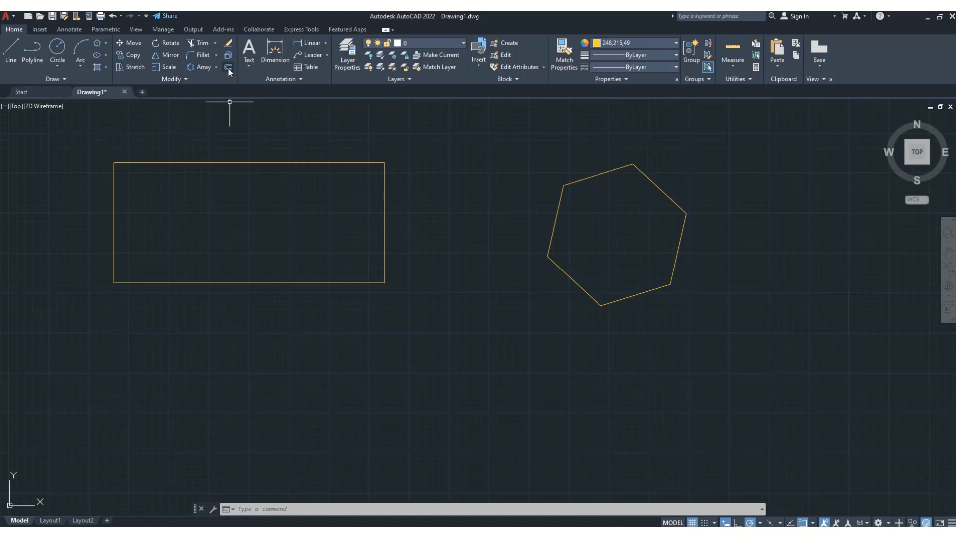
Offset the rectangle by 40 units, once to the outside and once to the inside.
click(227, 66)
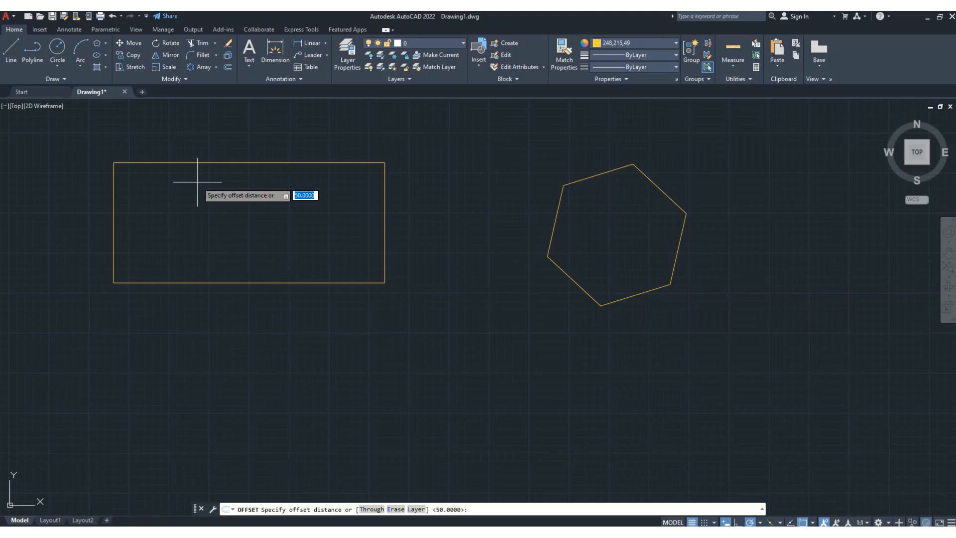
key(Return)
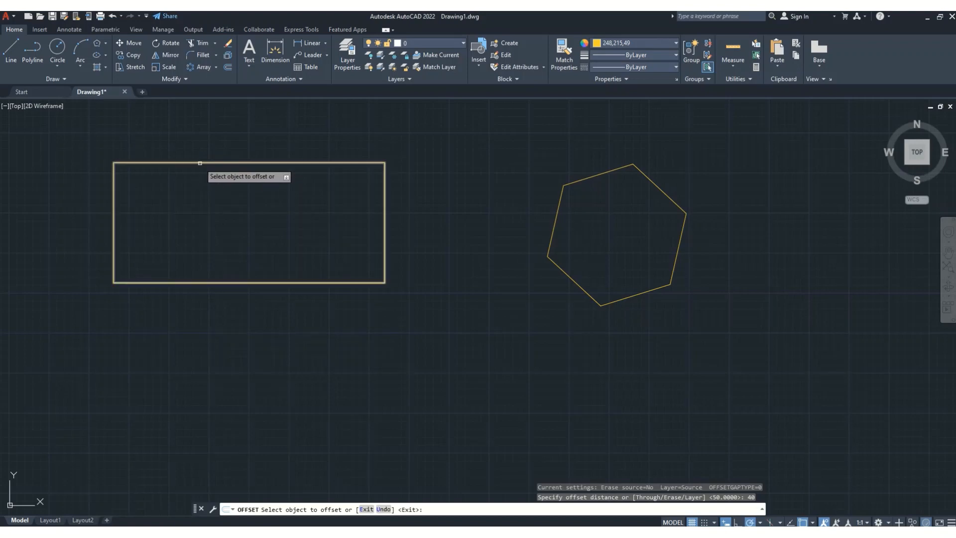
click(199, 162)
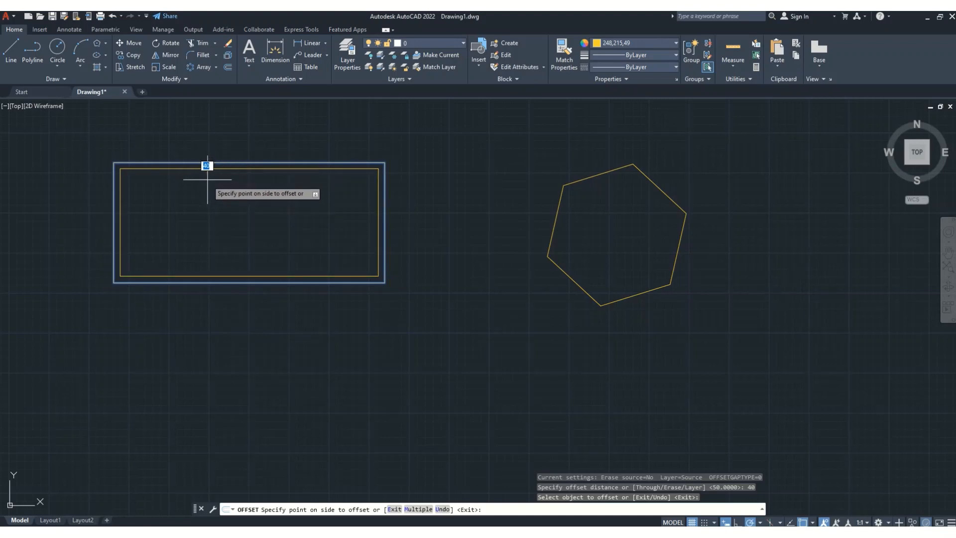
click(202, 142)
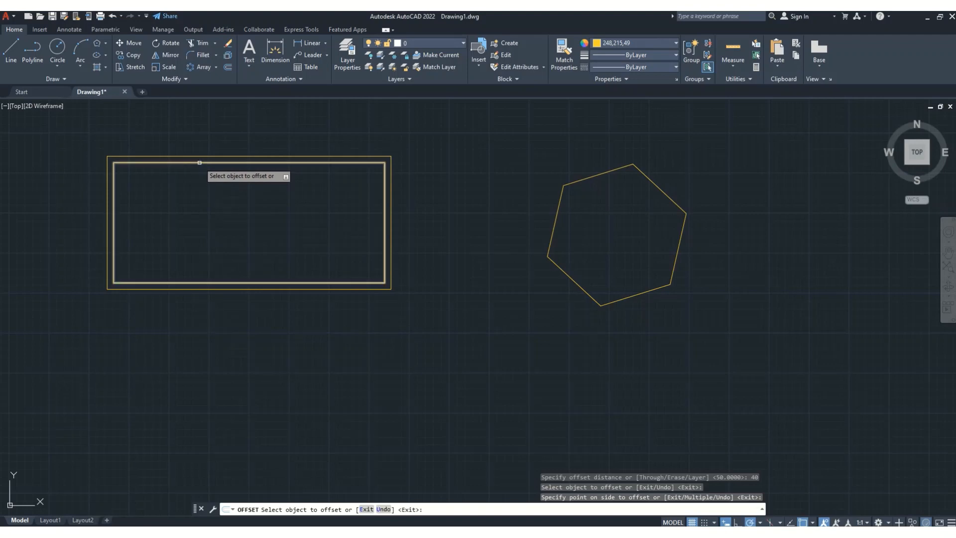
click(199, 163)
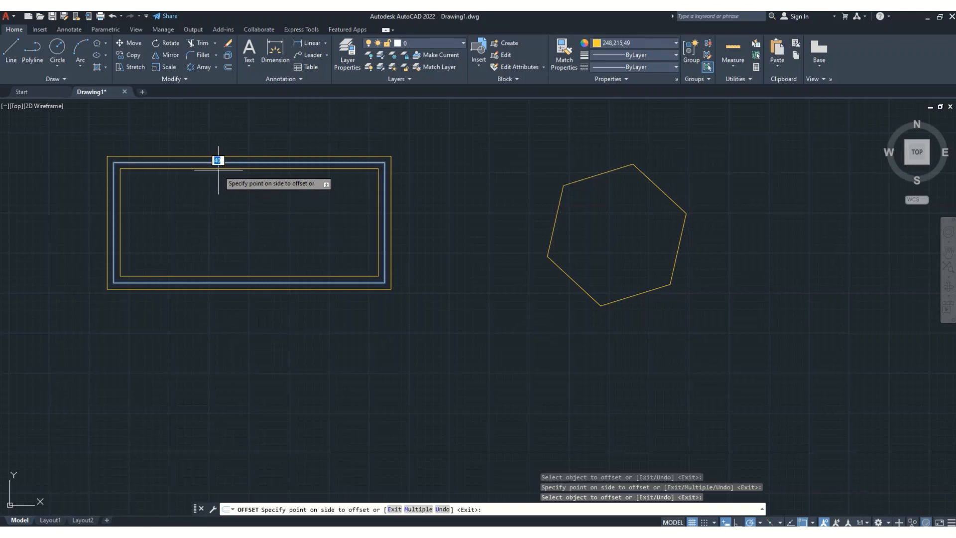
click(219, 171)
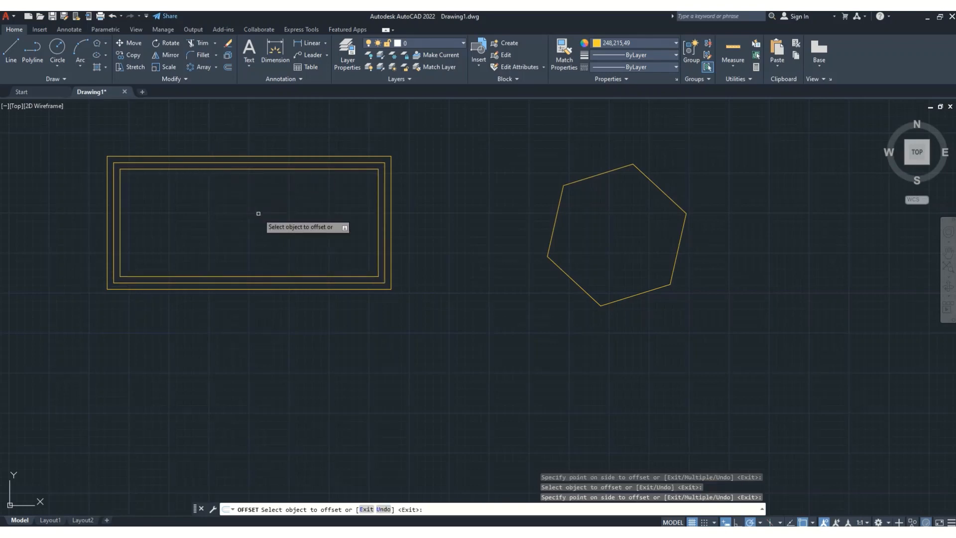
key(Return)
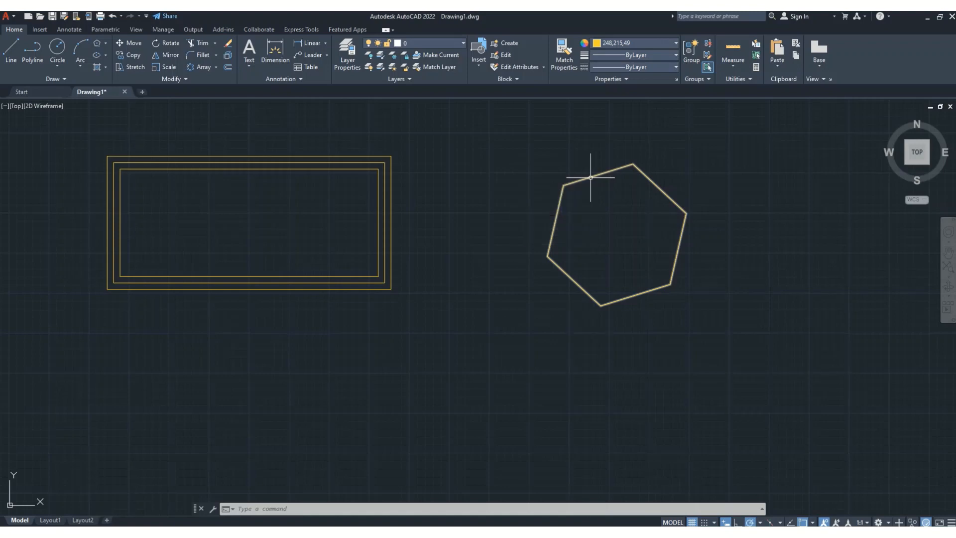
Offset the hexagon outward once, keeping the 40-unit offset distance.
click(227, 67)
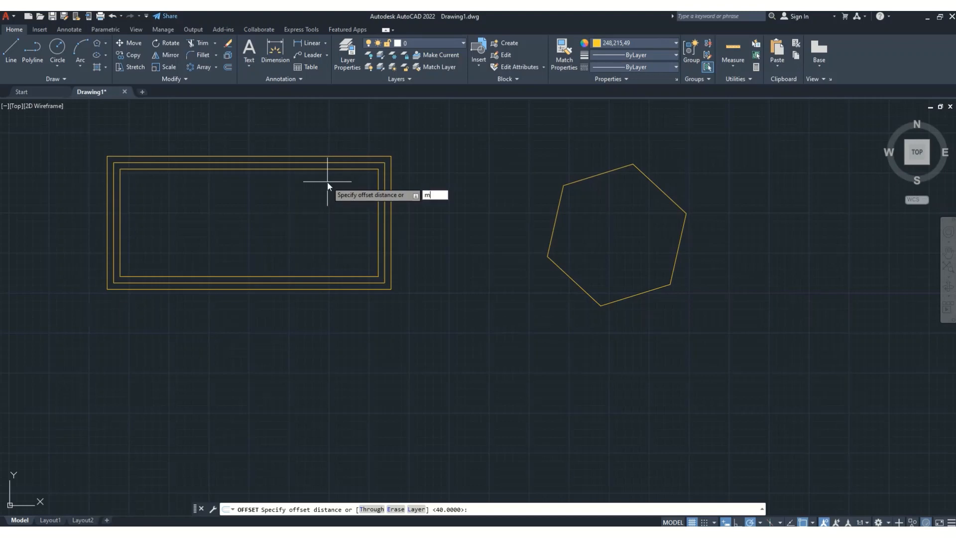
key(Return)
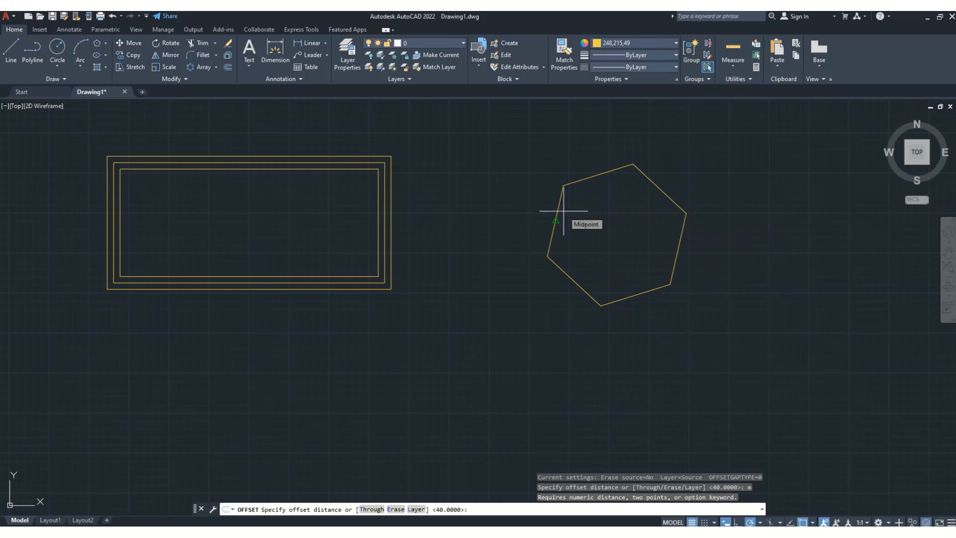
key(Return)
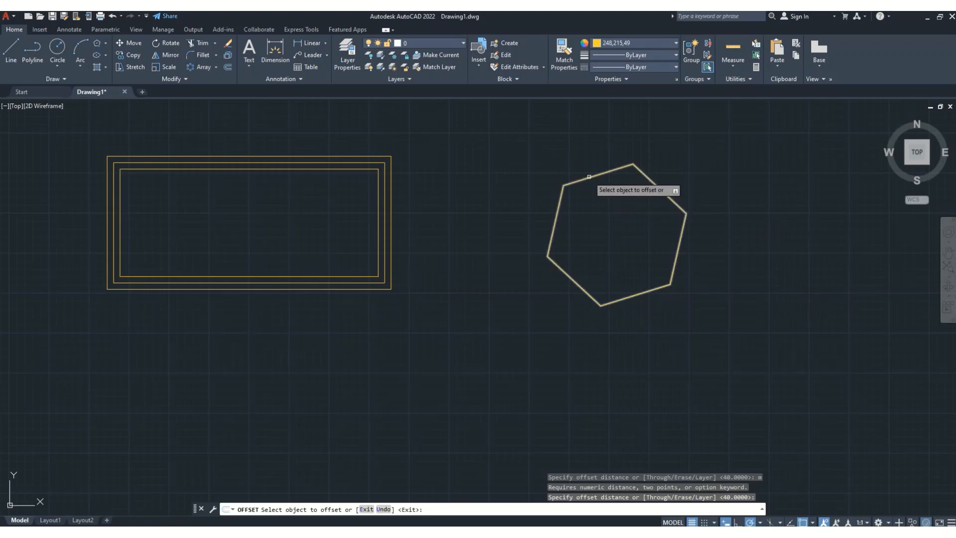
click(589, 177)
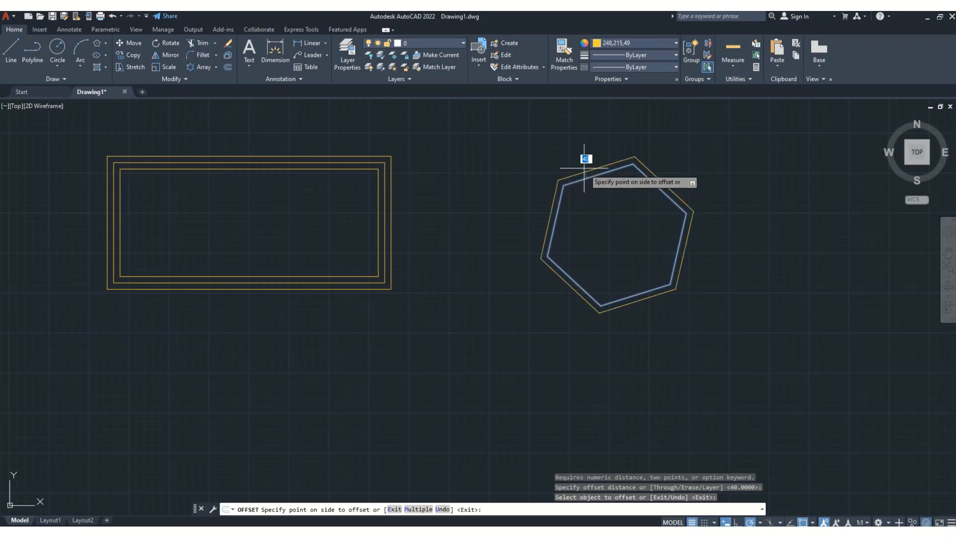
click(582, 166)
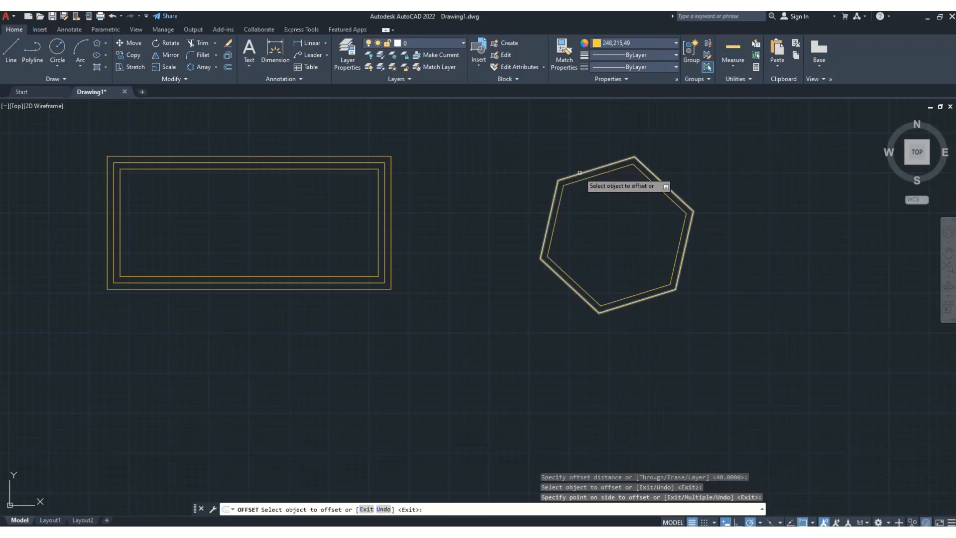
Add three more outward hexagon offsets of 40 units, each taken from the current outermost hexagon.
click(578, 172)
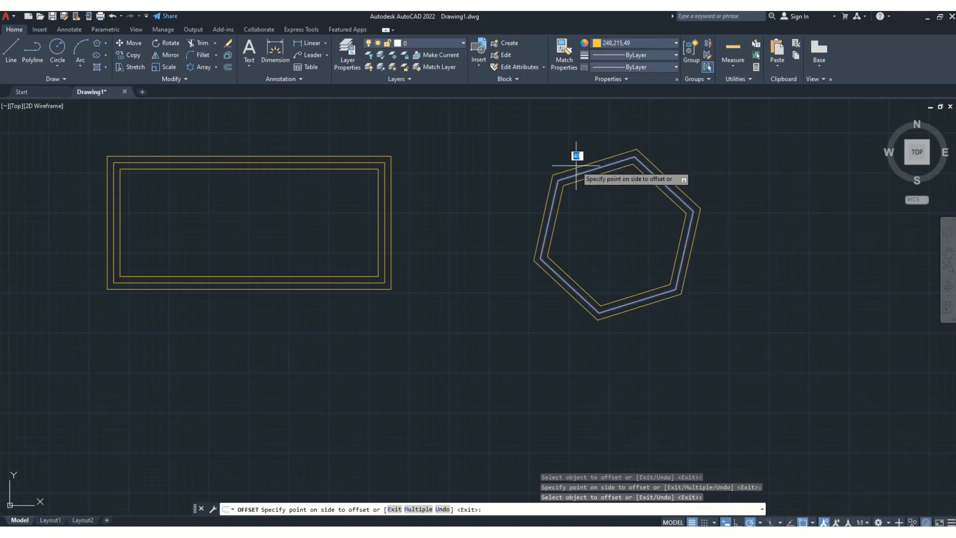
click(573, 168)
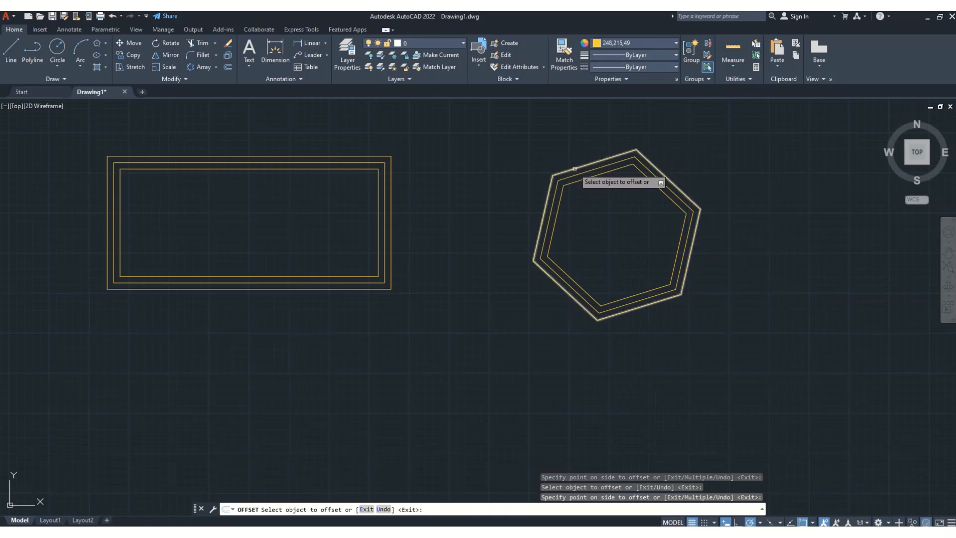
click(574, 168)
click(562, 156)
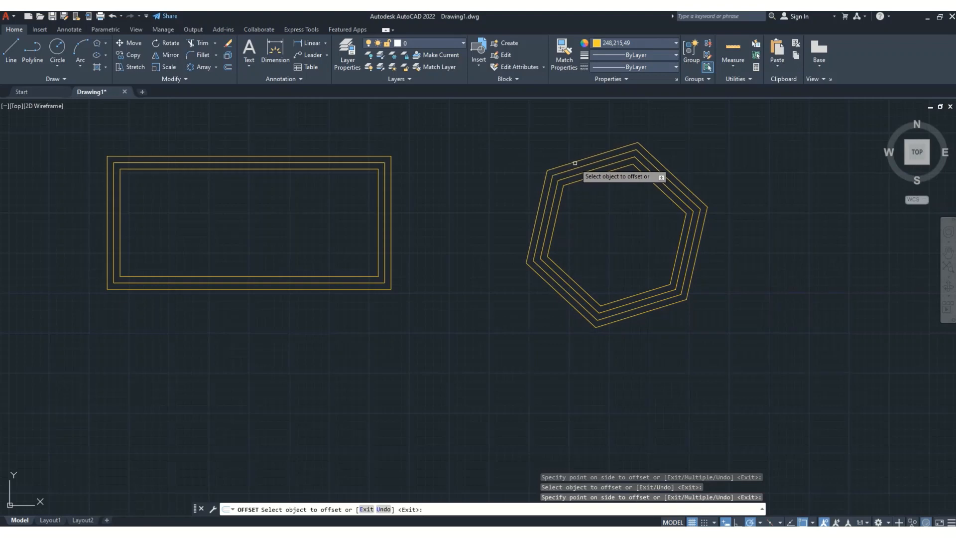
click(574, 163)
click(572, 153)
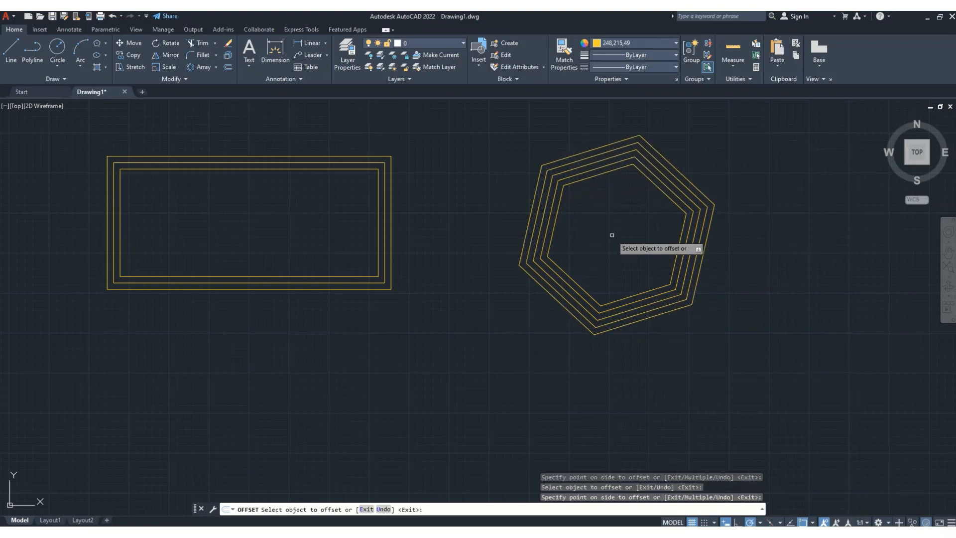
Offset the original innermost hexagon by 40 units once more and end the Offset command.
click(587, 176)
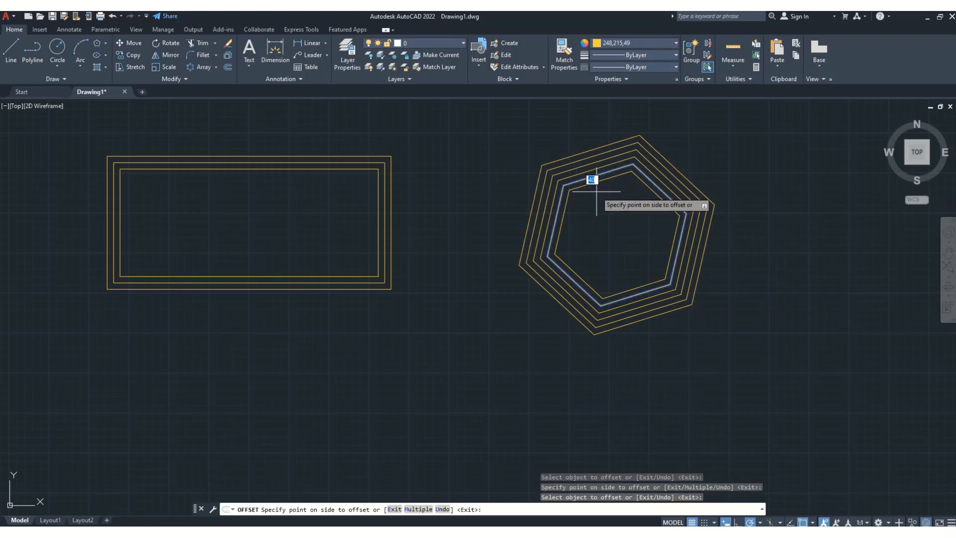
click(595, 184)
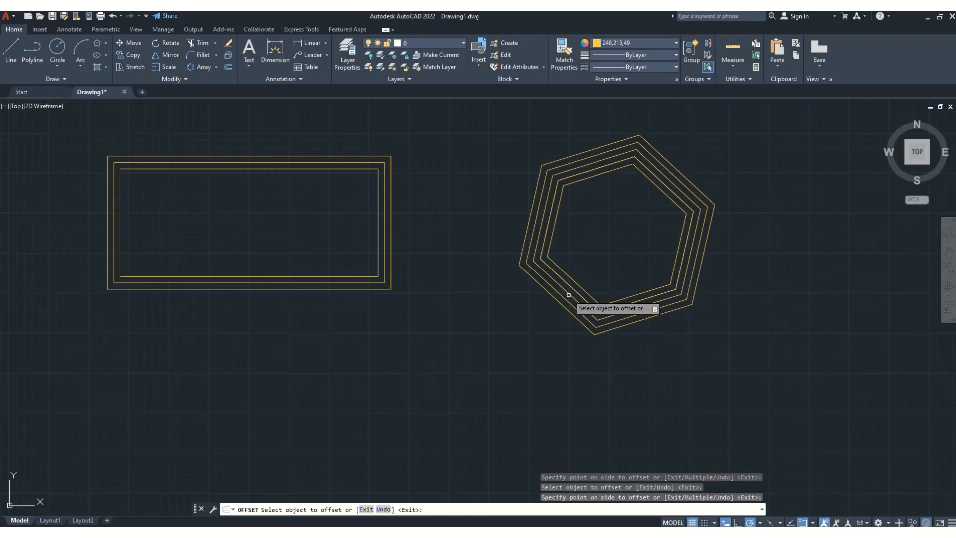
key(Return)
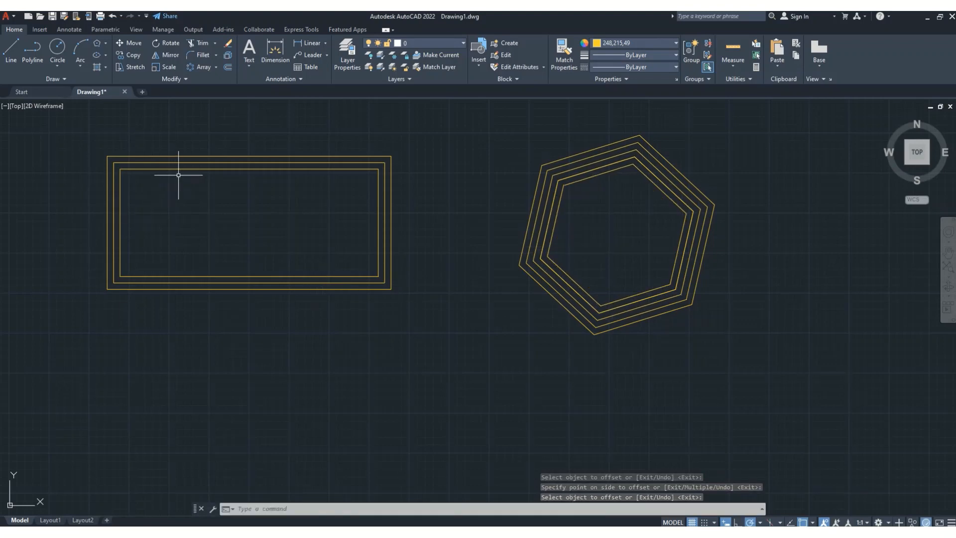
mouse_move(184, 169)
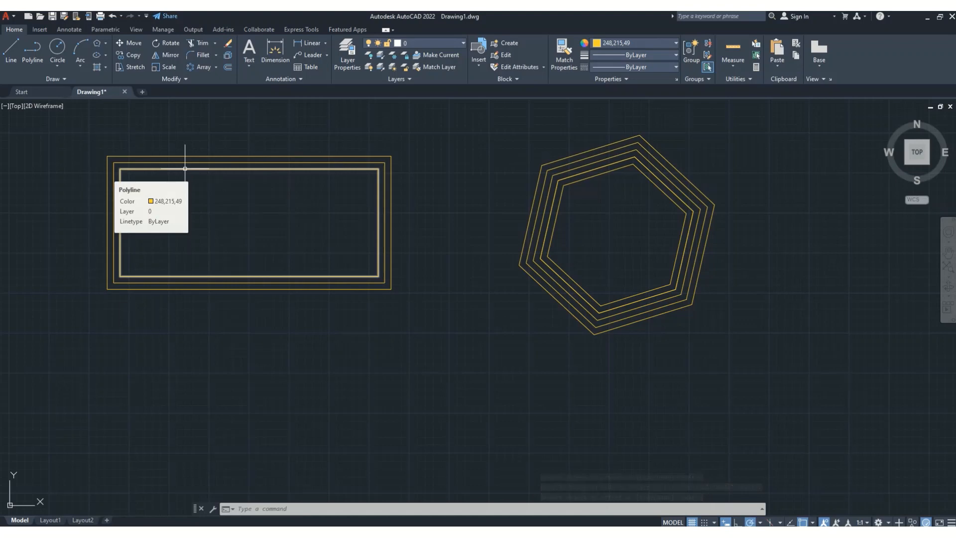
click(185, 168)
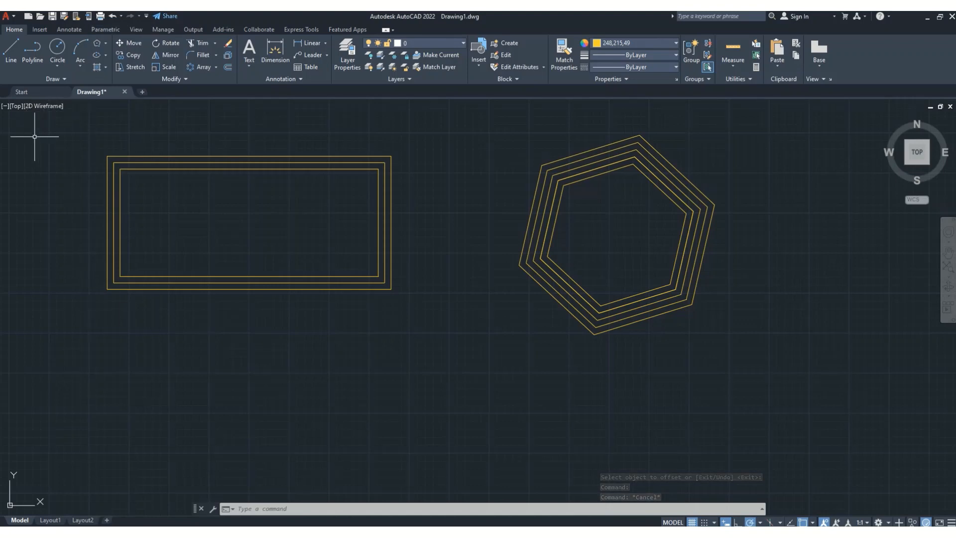
Draw a closed four-sided outline of separate lines, about 1532 by 577 units, below the rectangle and check whether its edges select individually.
click(11, 50)
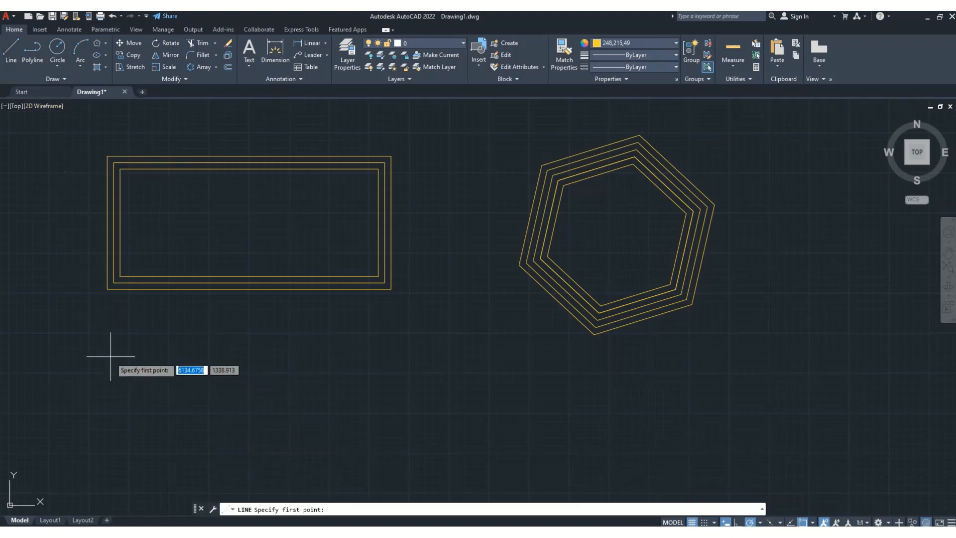
click(143, 349)
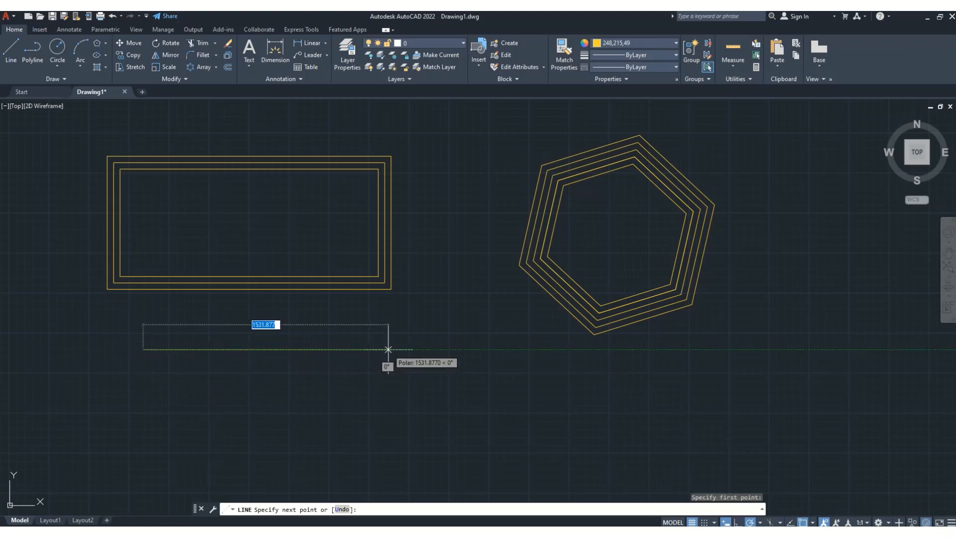
click(389, 349)
click(388, 442)
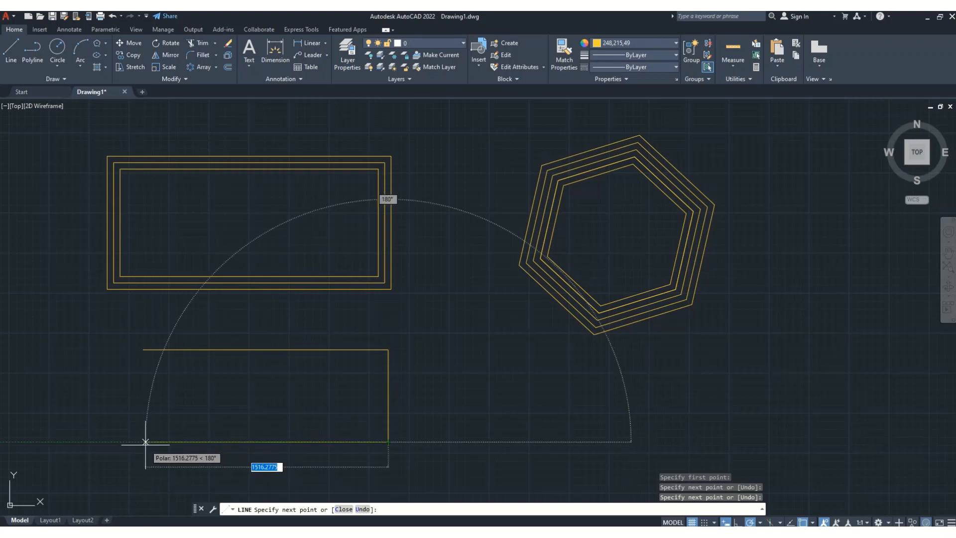
click(146, 442)
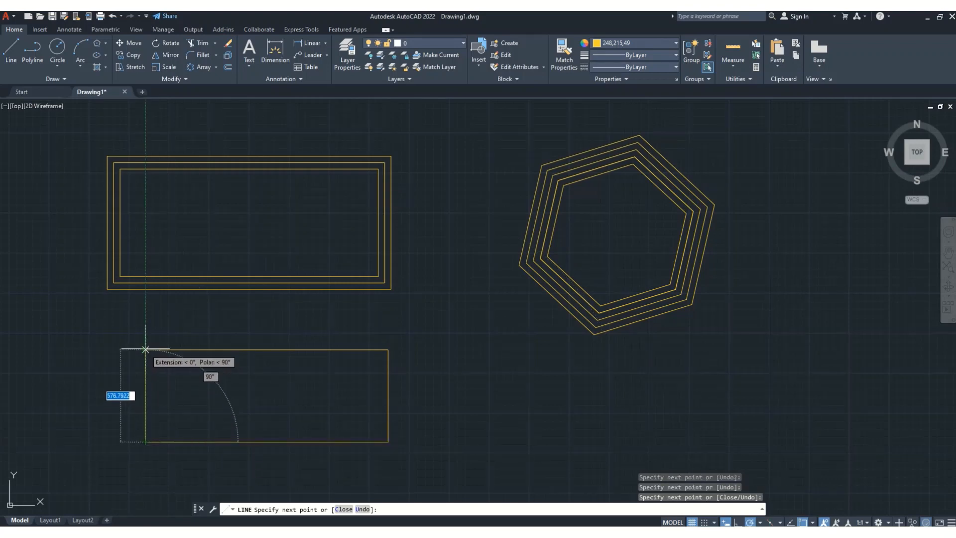
click(144, 349)
key(Escape)
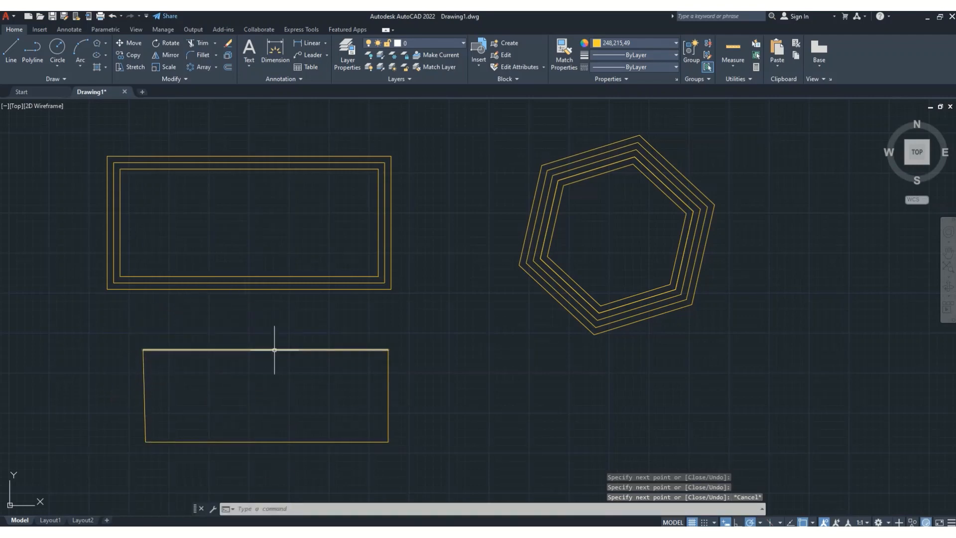
click(273, 349)
key(Escape)
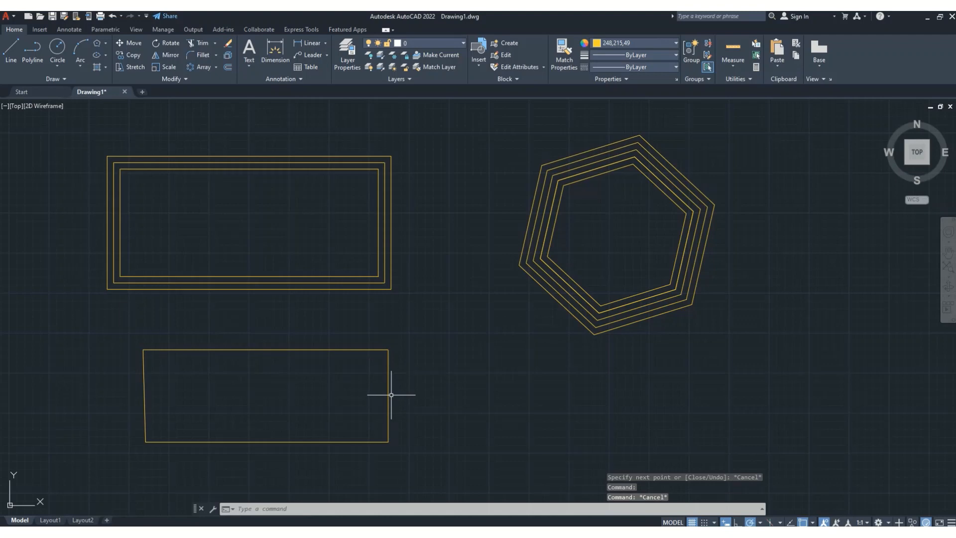
click(389, 396)
key(Escape)
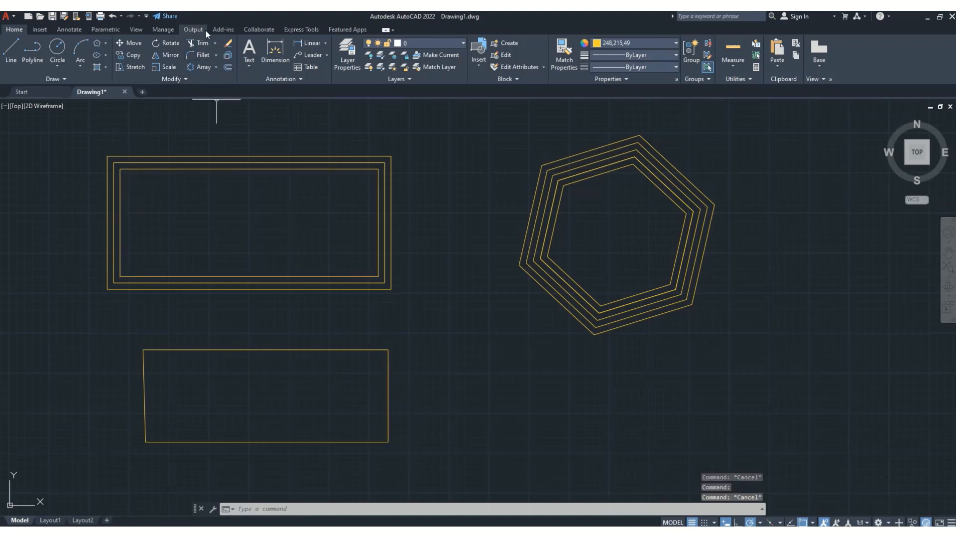
Offset each of the four lines of the lower outline inward by 50 units and end the Offset command.
click(228, 67)
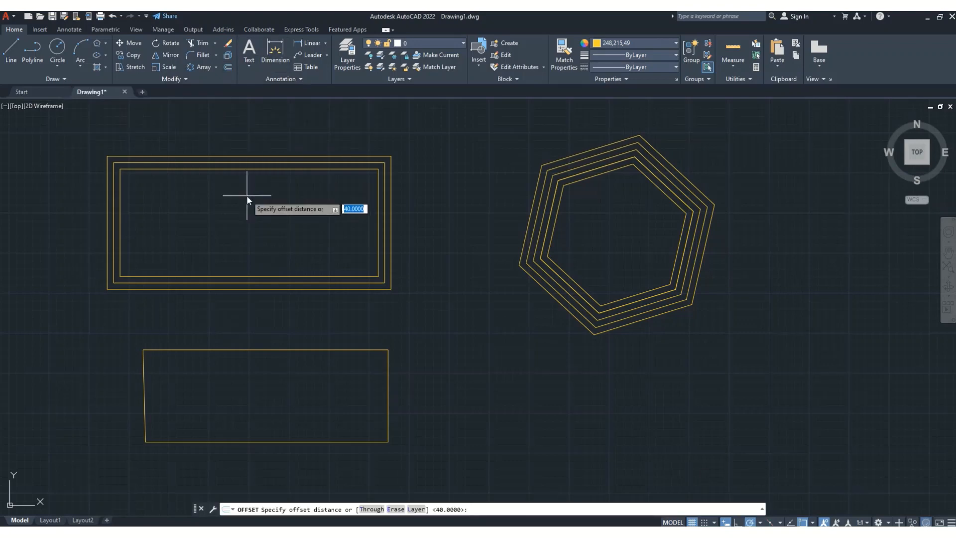
key(Return)
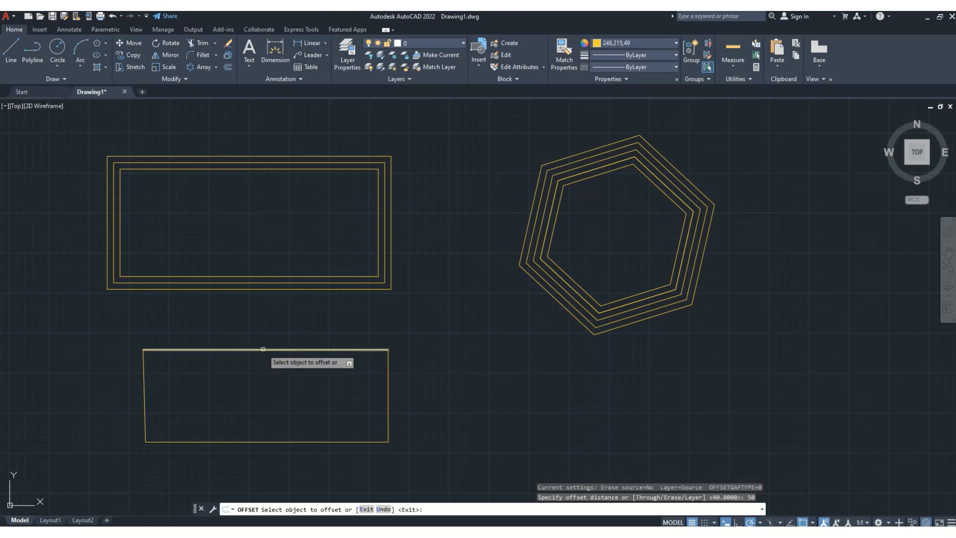
click(263, 349)
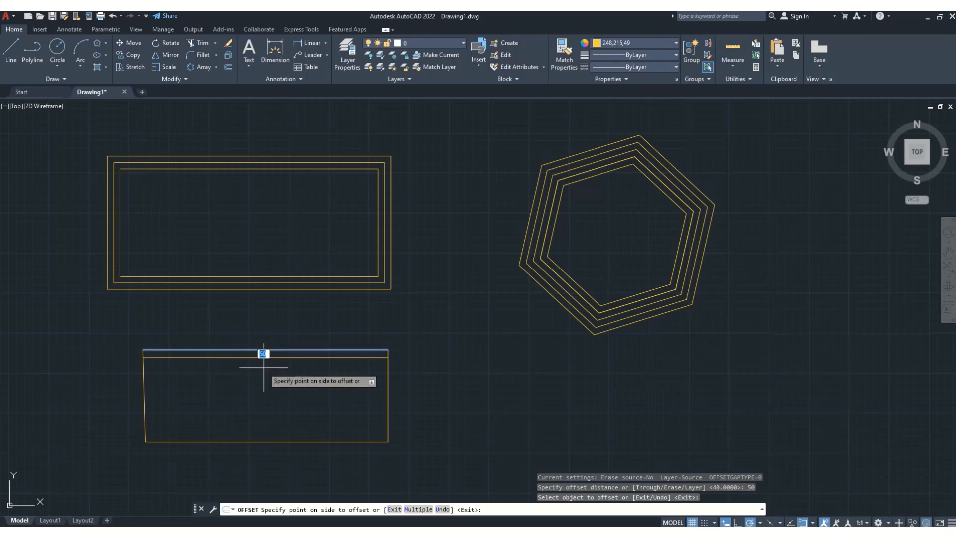
click(264, 367)
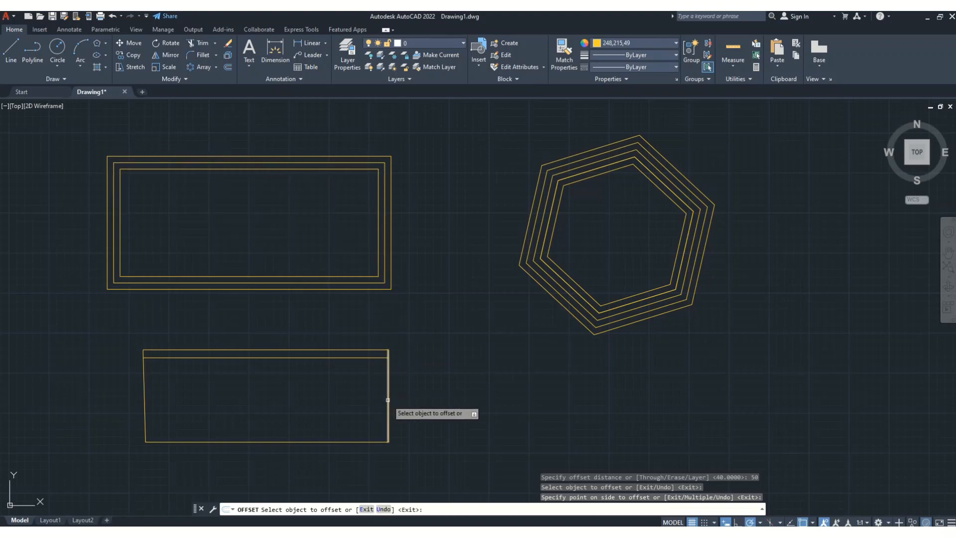
click(388, 400)
click(374, 402)
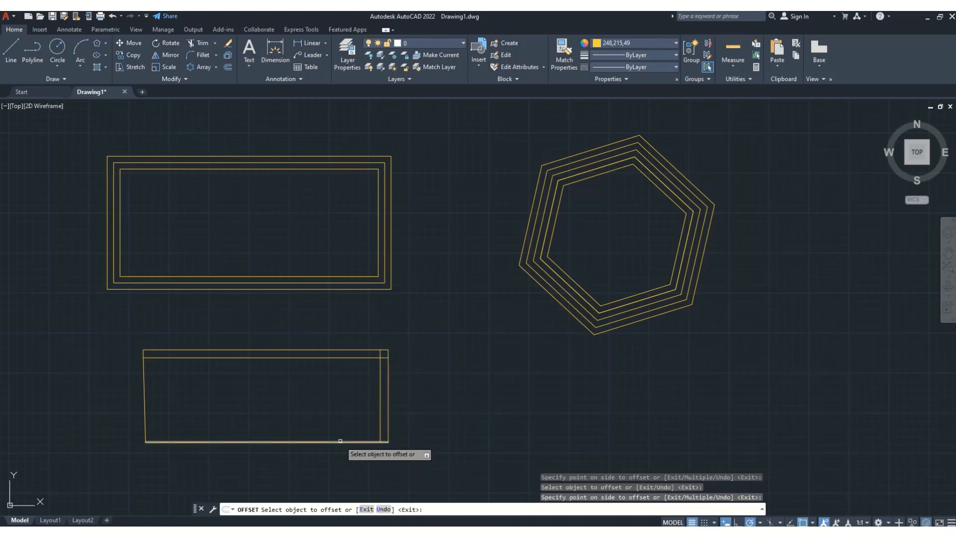
click(340, 441)
click(339, 440)
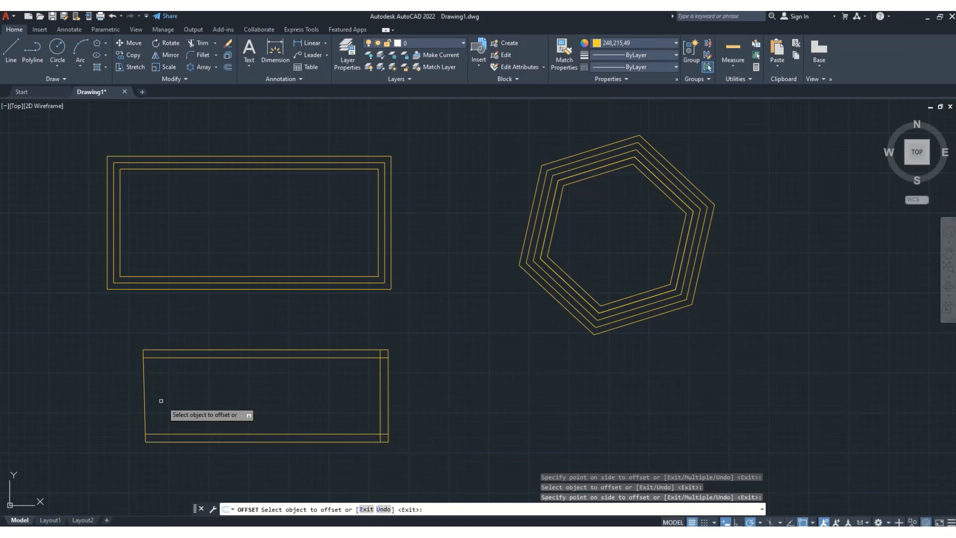
click(143, 396)
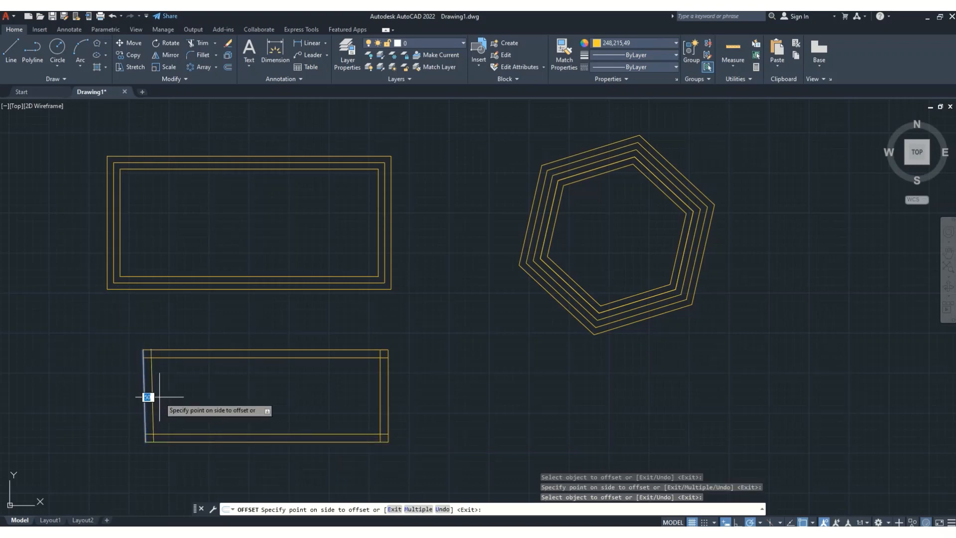
click(151, 397)
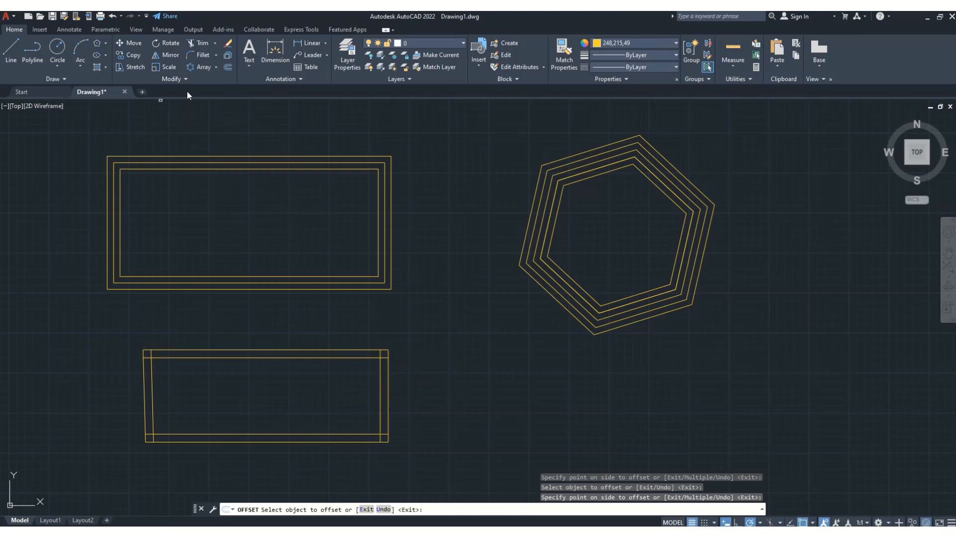
key(Return)
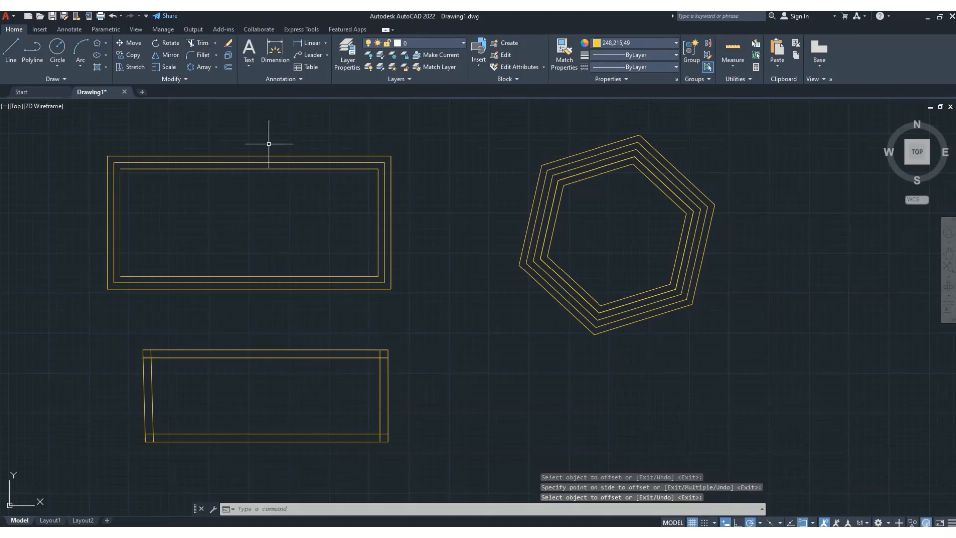
Trim the overlapping ends of the offset lines at all four corners of the lower outline.
click(204, 41)
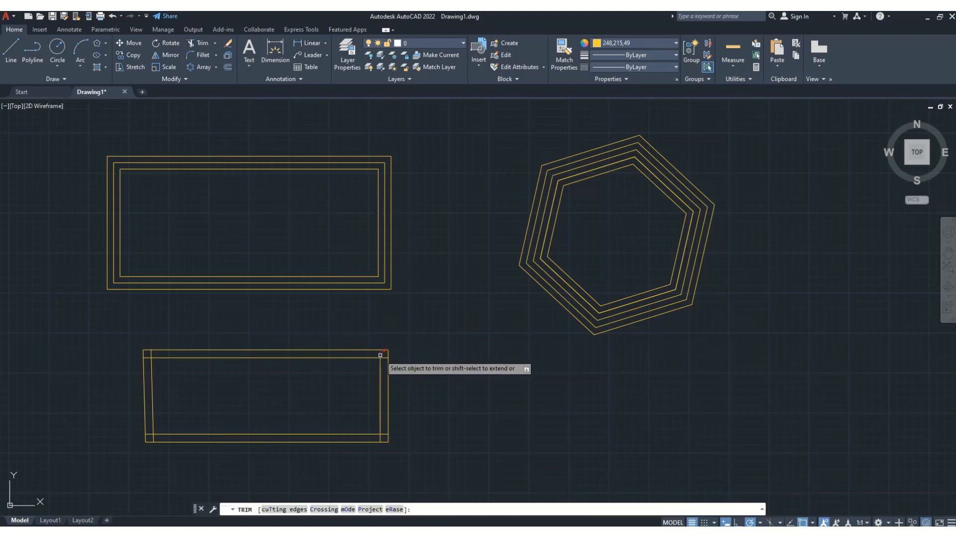
click(380, 355)
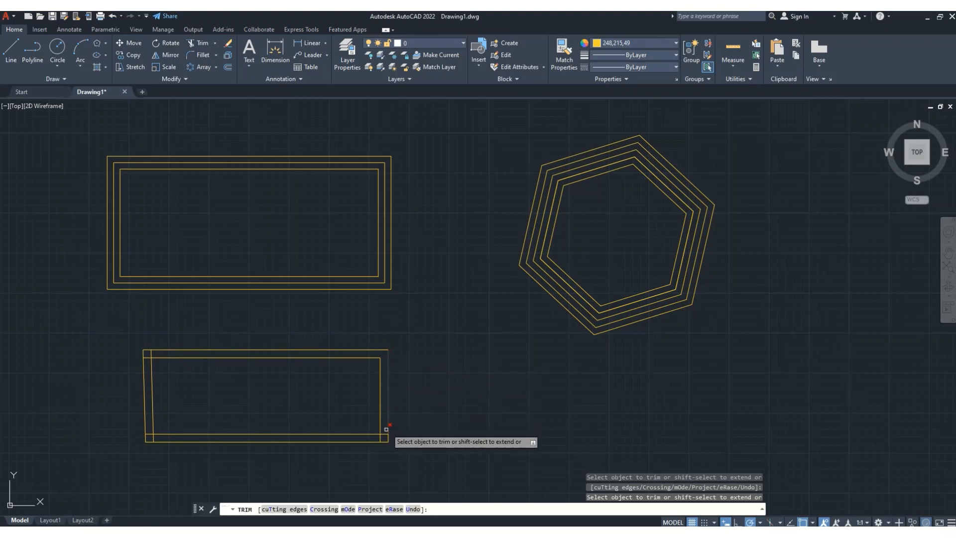
click(384, 432)
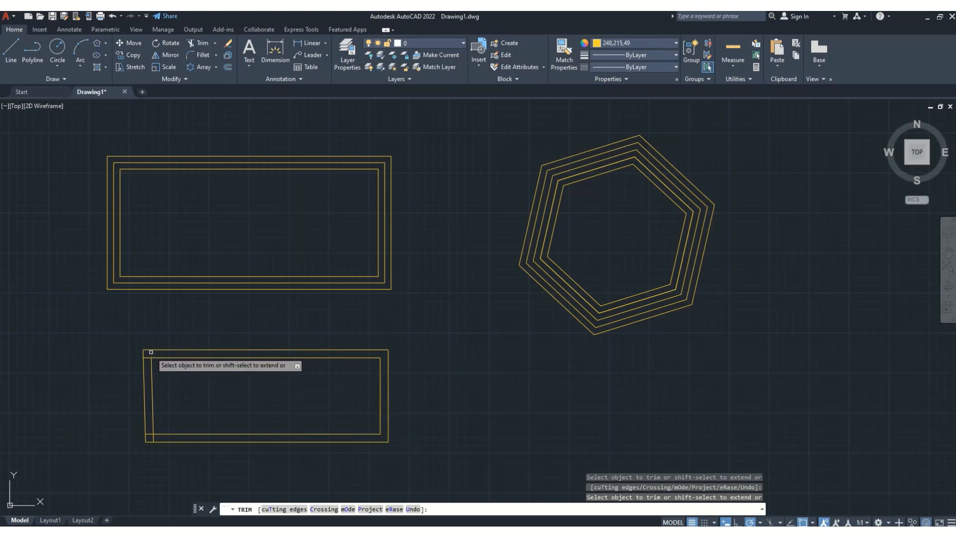
click(150, 352)
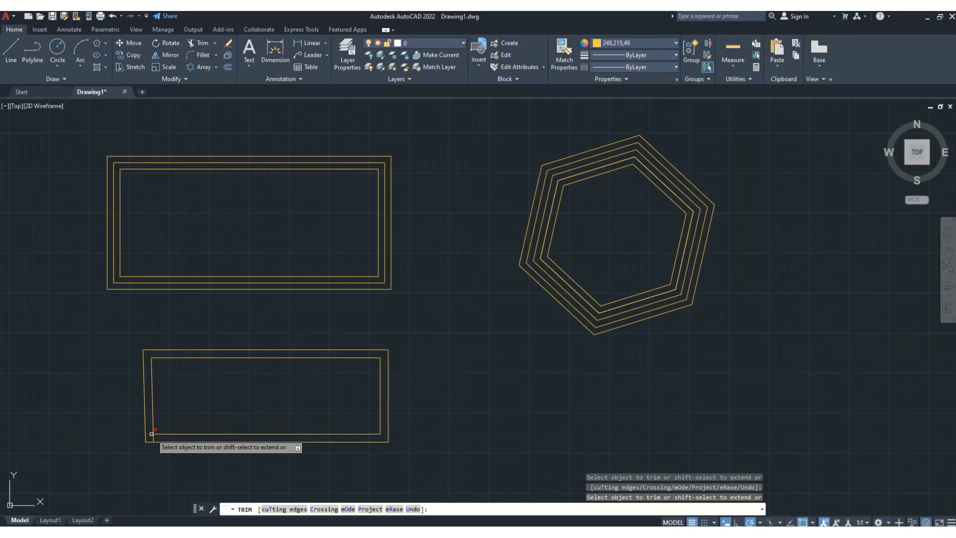
click(150, 433)
click(153, 438)
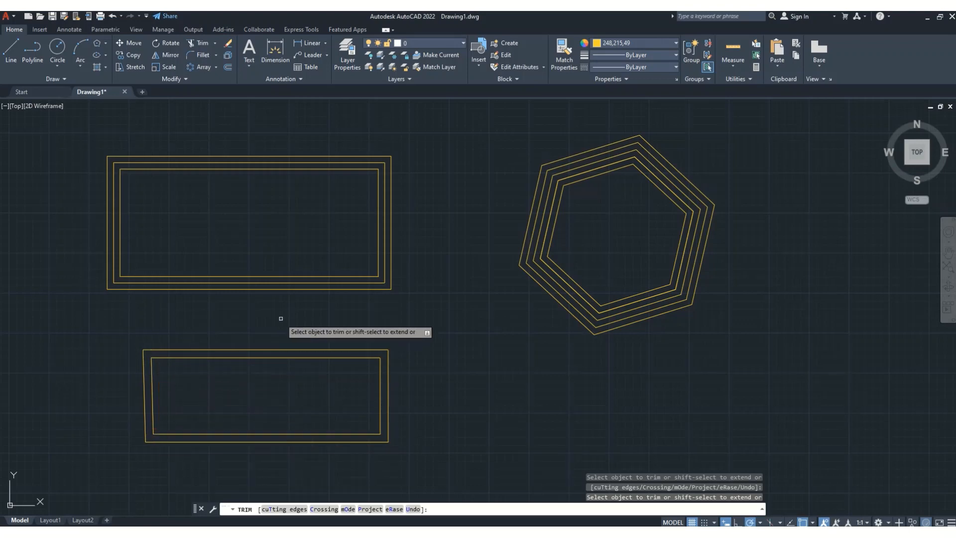
key(Return)
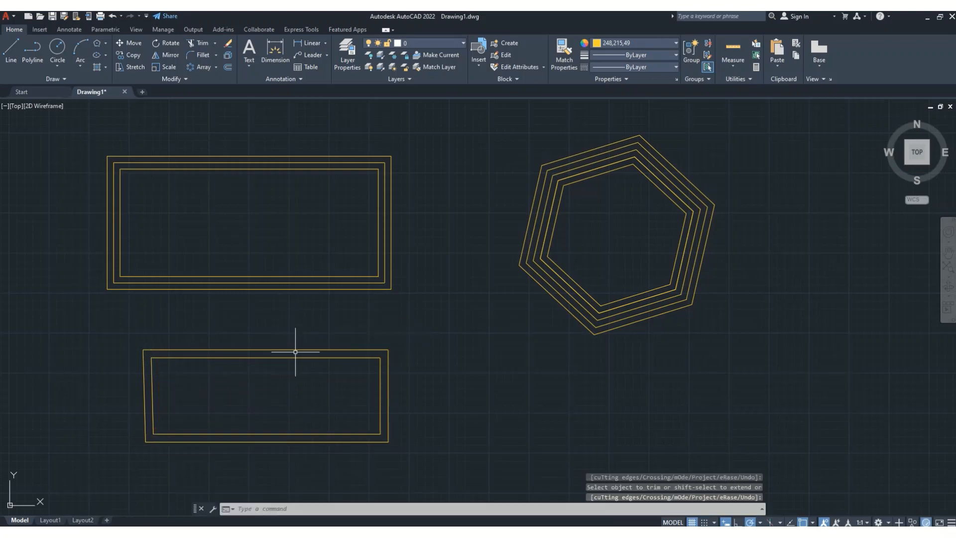
Delete the four inner offset lines one by one, keeping only the lower shape's outer outline.
click(291, 357)
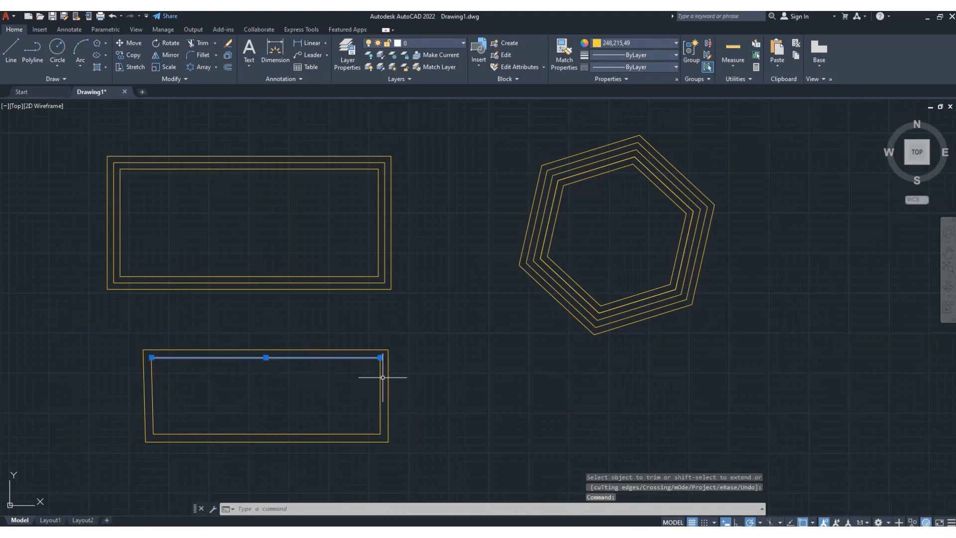
click(382, 378)
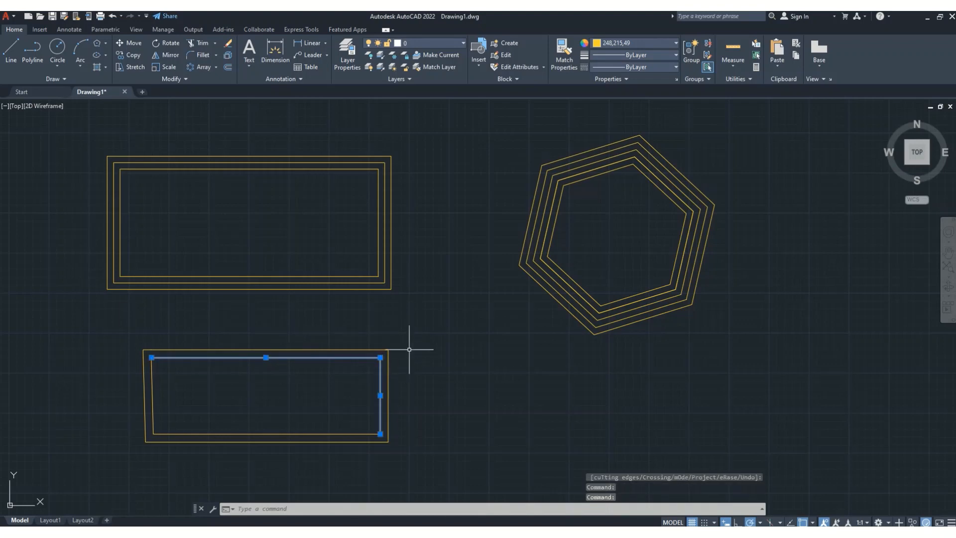
key(Escape)
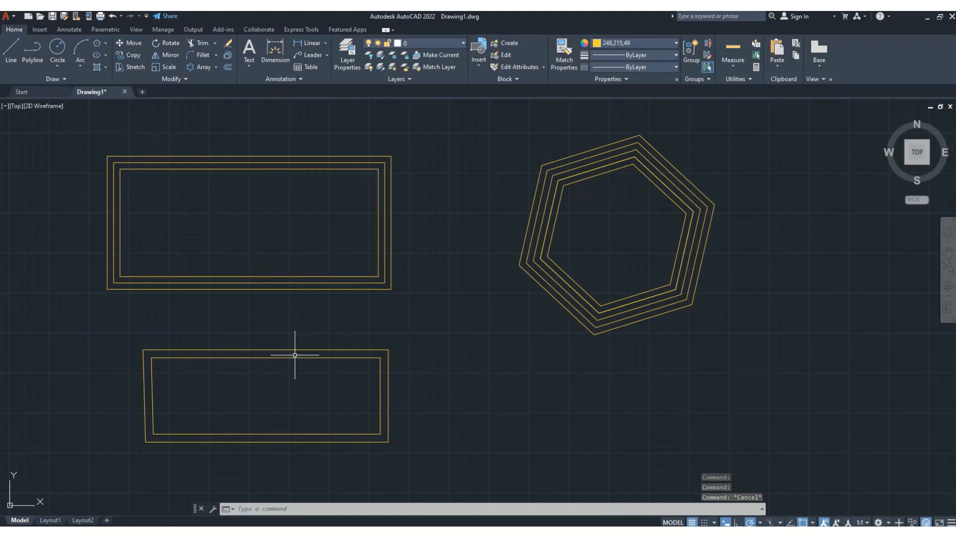
click(277, 357)
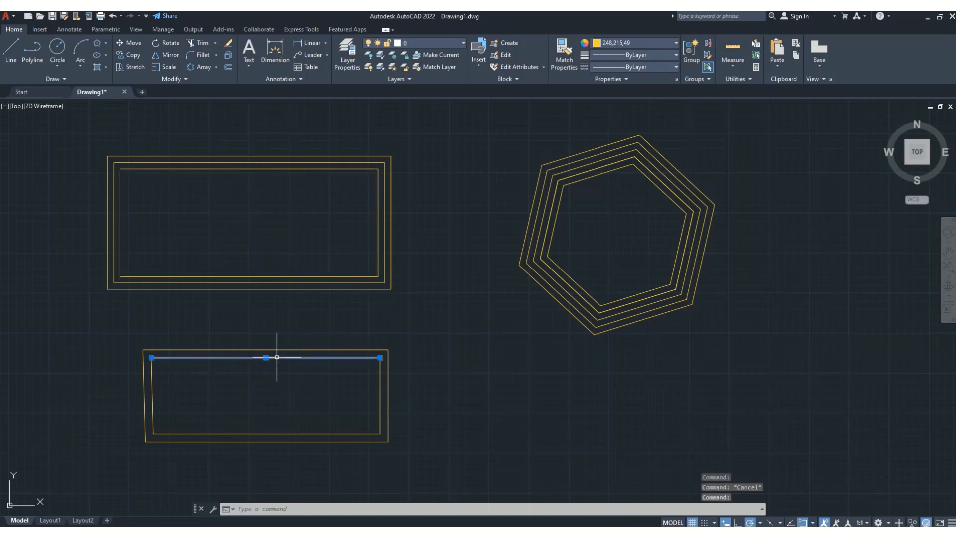
key(Delete)
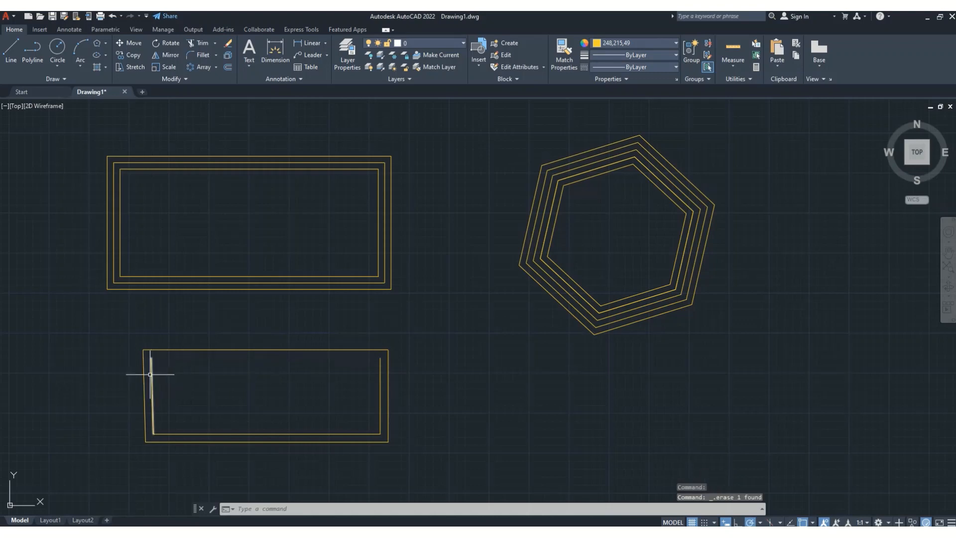
click(153, 374)
key(Delete)
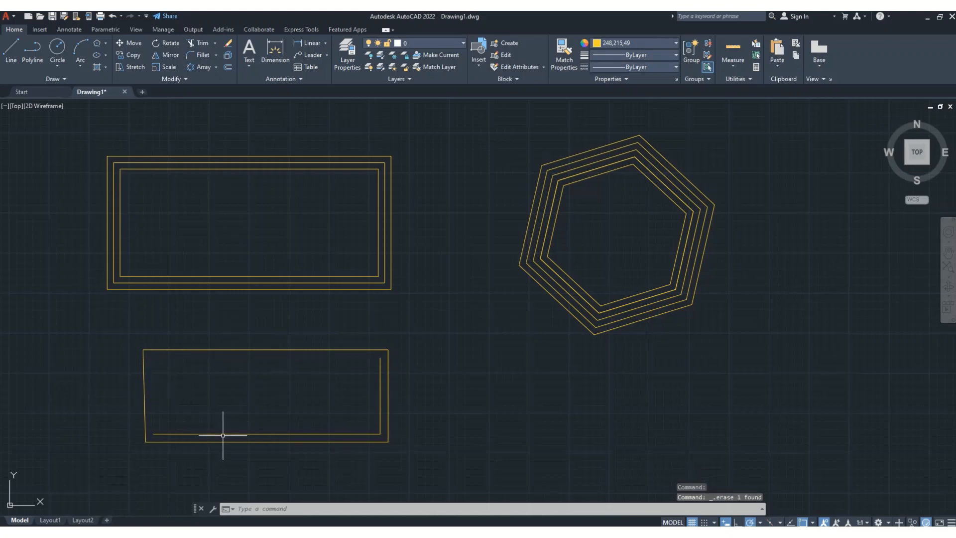
click(224, 434)
key(Delete)
click(379, 411)
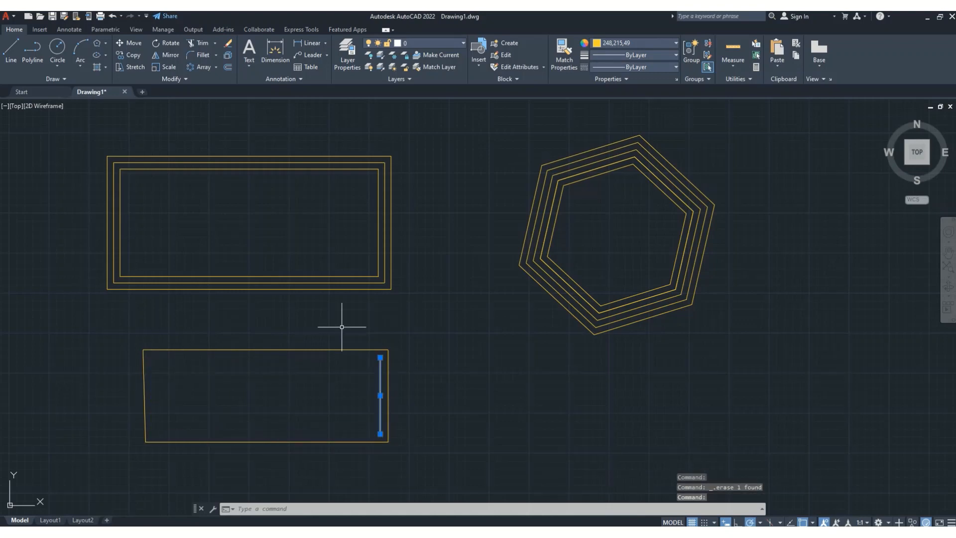
key(Delete)
Join the lines of the lower outline into a single polyline and check that it selects as one object.
click(187, 80)
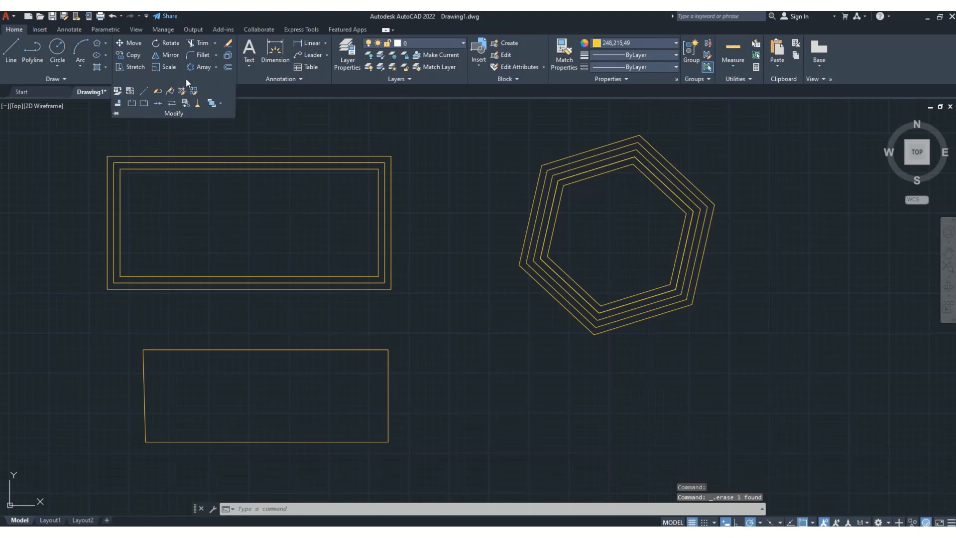
click(159, 103)
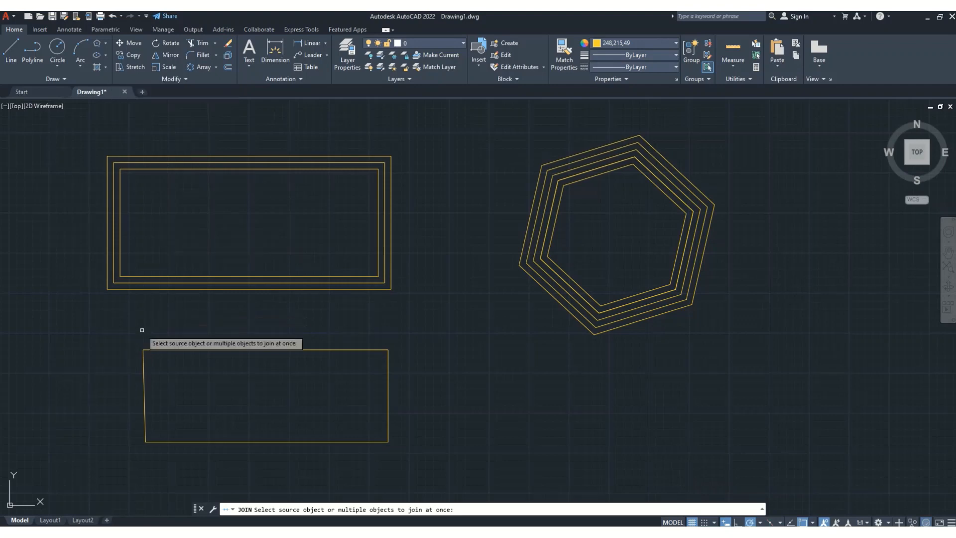
click(121, 329)
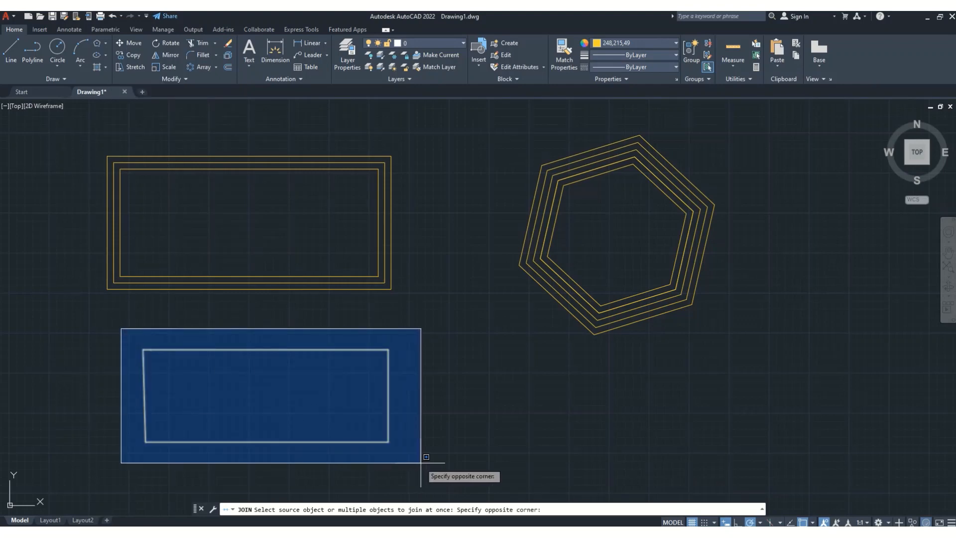
click(421, 462)
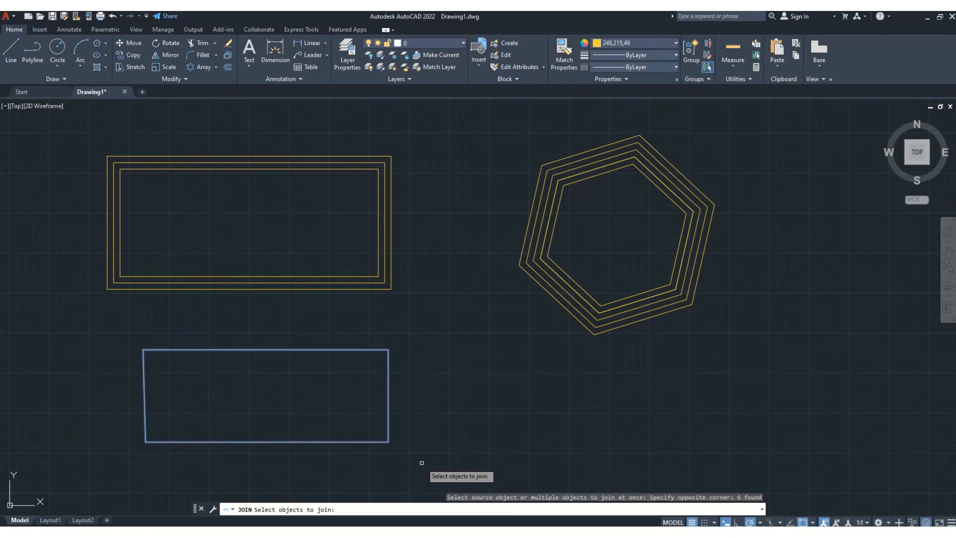
key(Return)
click(327, 349)
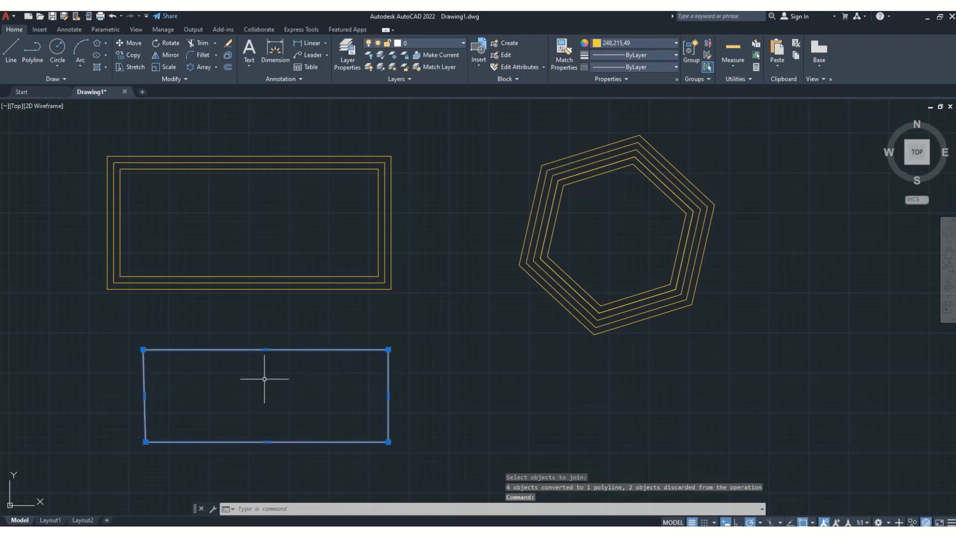
key(Escape)
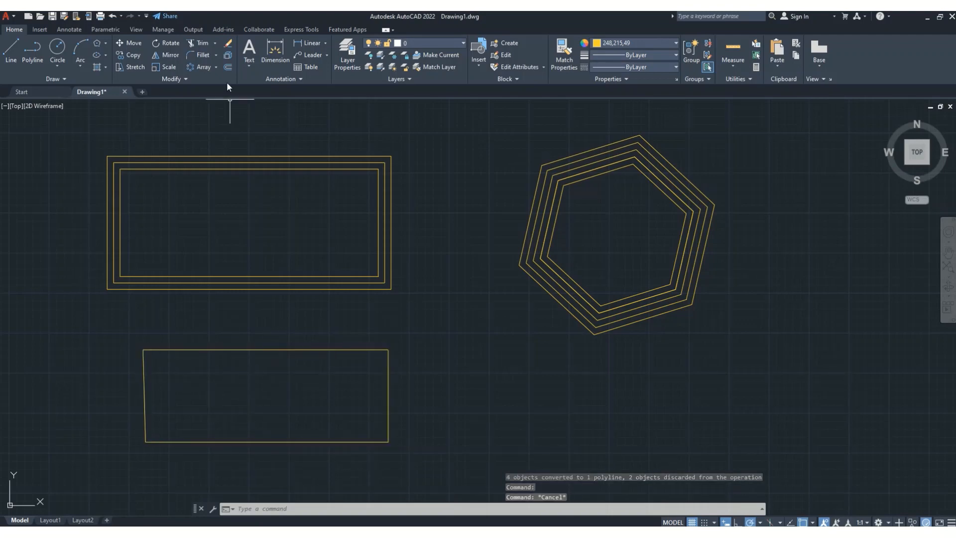
Offset the joined lower polyline inward by 40 units and check whether the inner copy selects as one object.
click(227, 66)
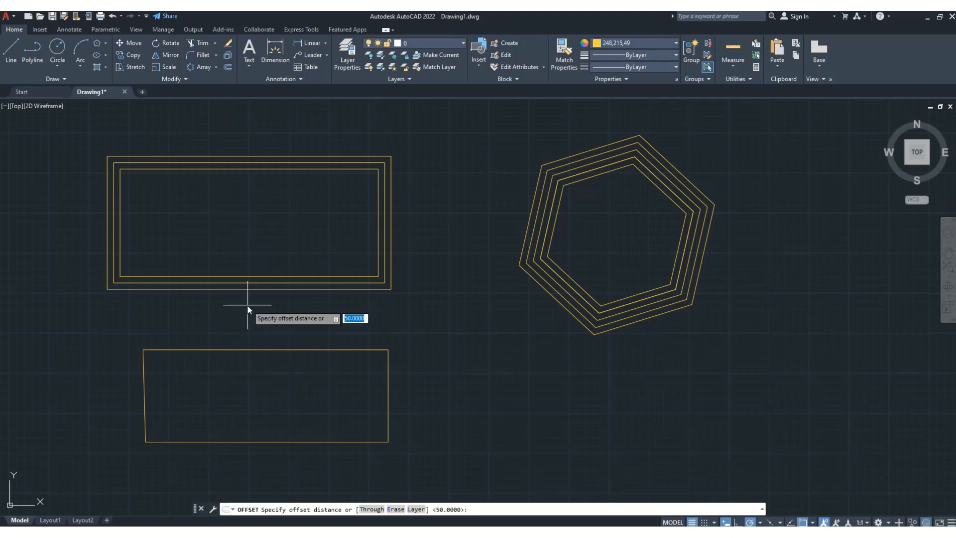
key(Return)
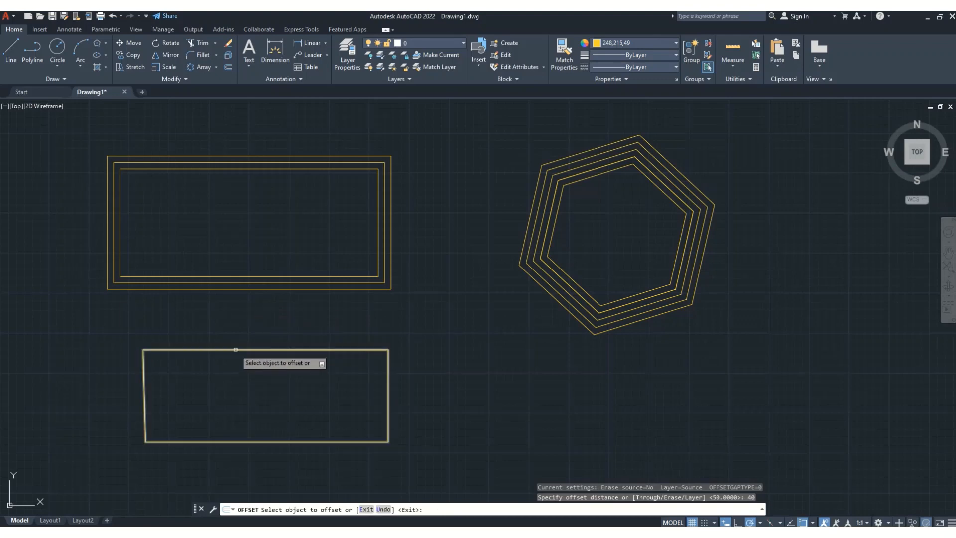
click(236, 349)
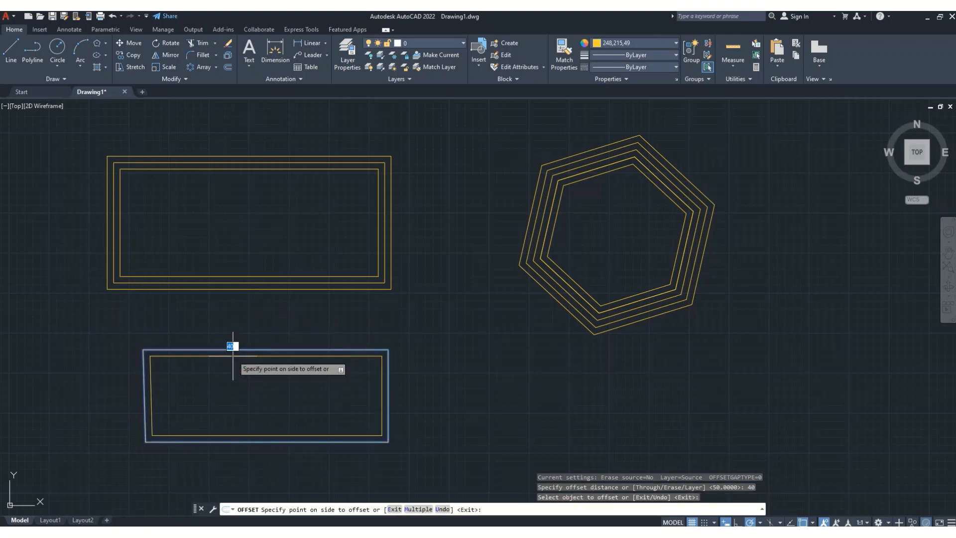
click(235, 363)
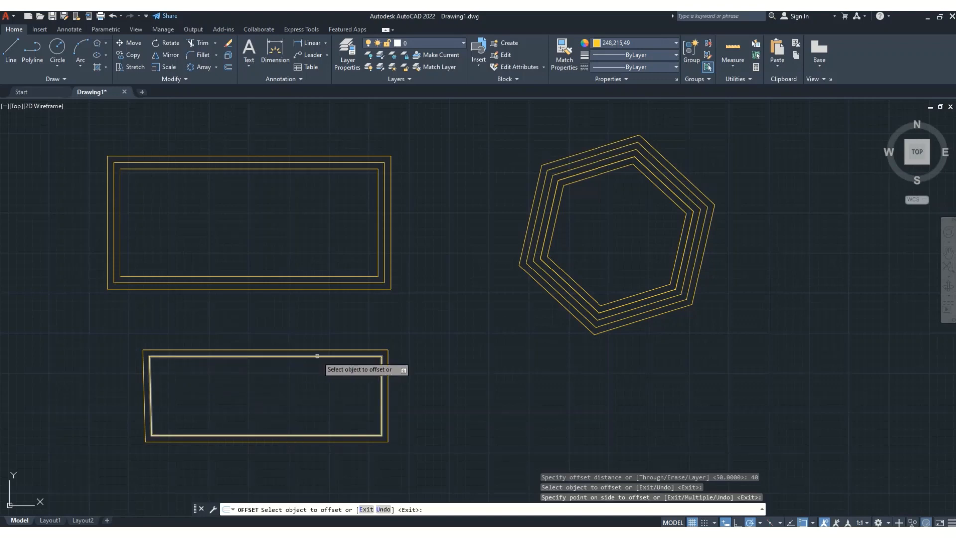
key(Escape)
click(302, 355)
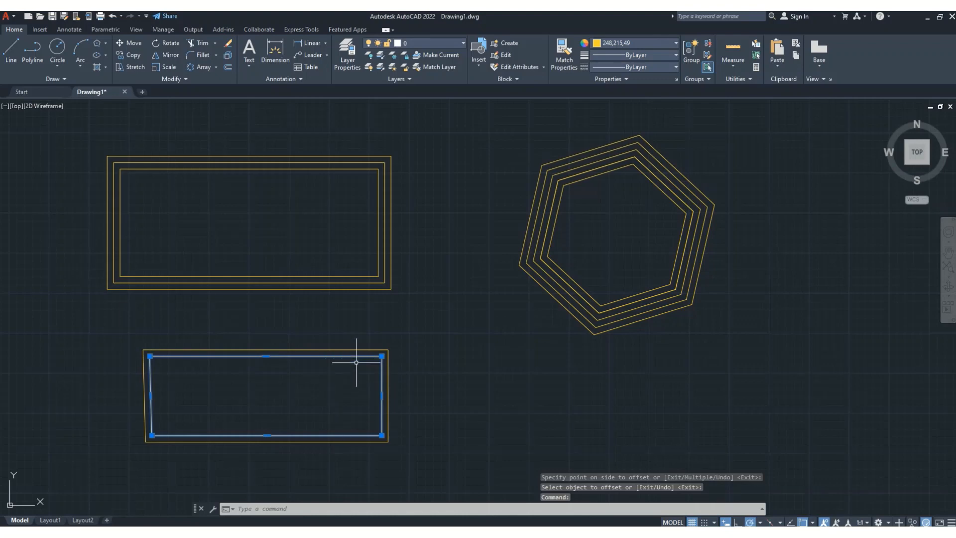
key(Escape)
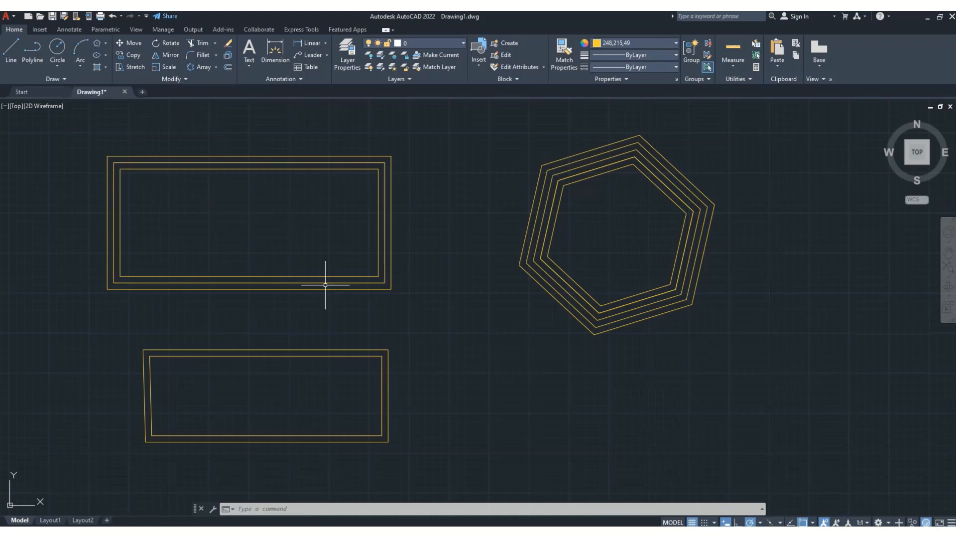
Offset the lower shape's original outline outward with the Through option, passing through a point between it and the upper rectangle.
click(228, 67)
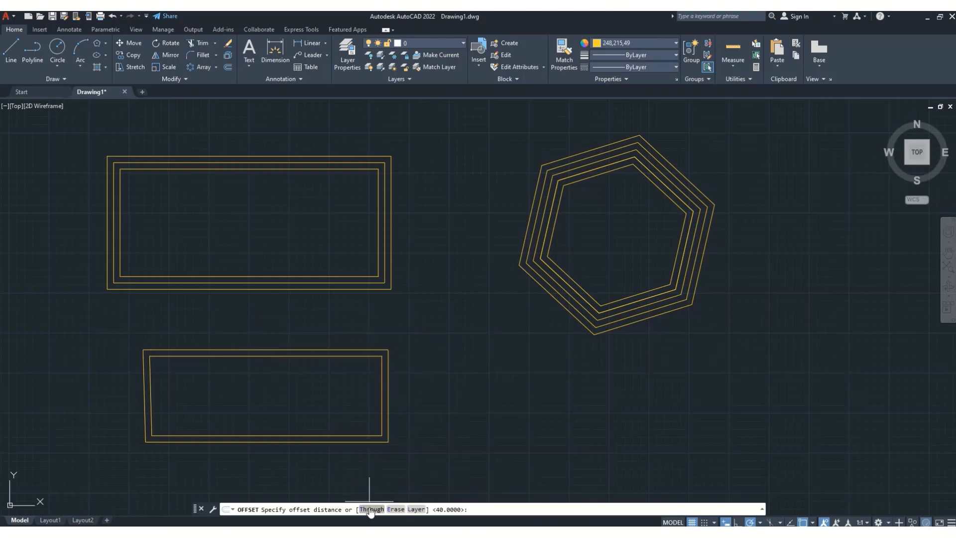
click(371, 509)
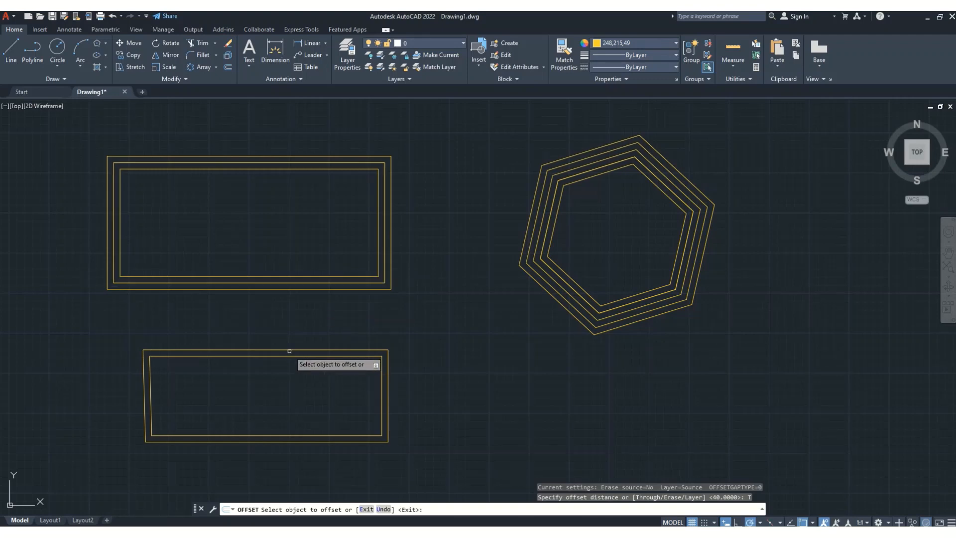
click(289, 349)
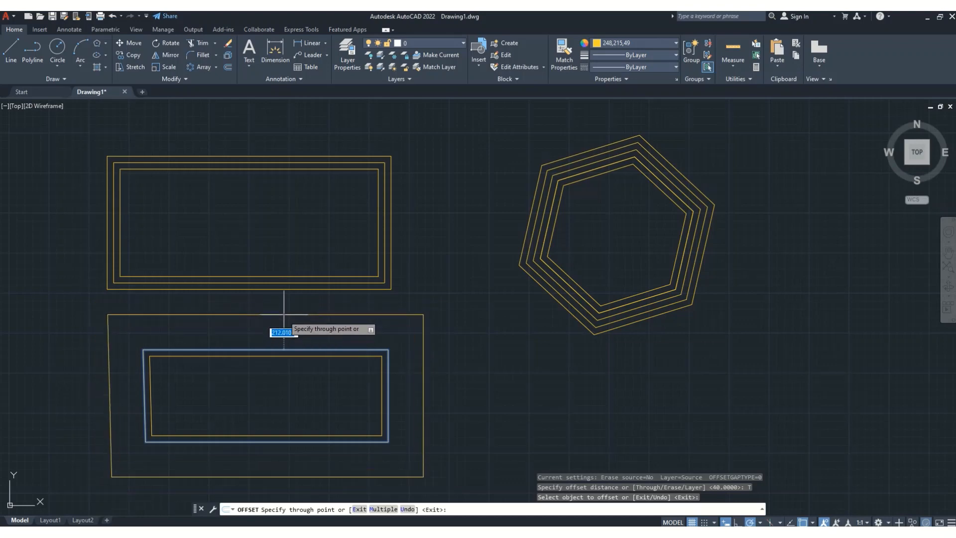
click(284, 321)
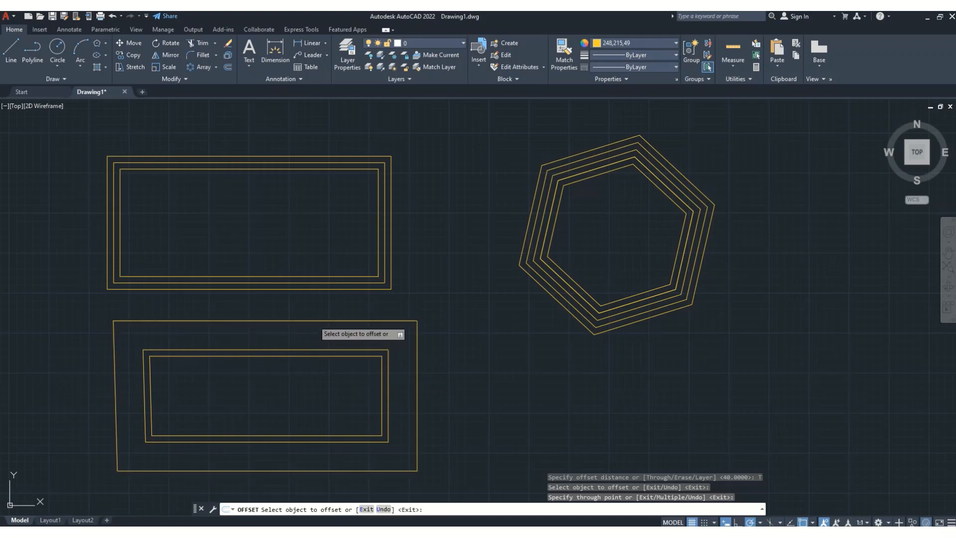
Offset the new outermost outline inward through a point about midway to the original outline and end the Offset command.
click(314, 321)
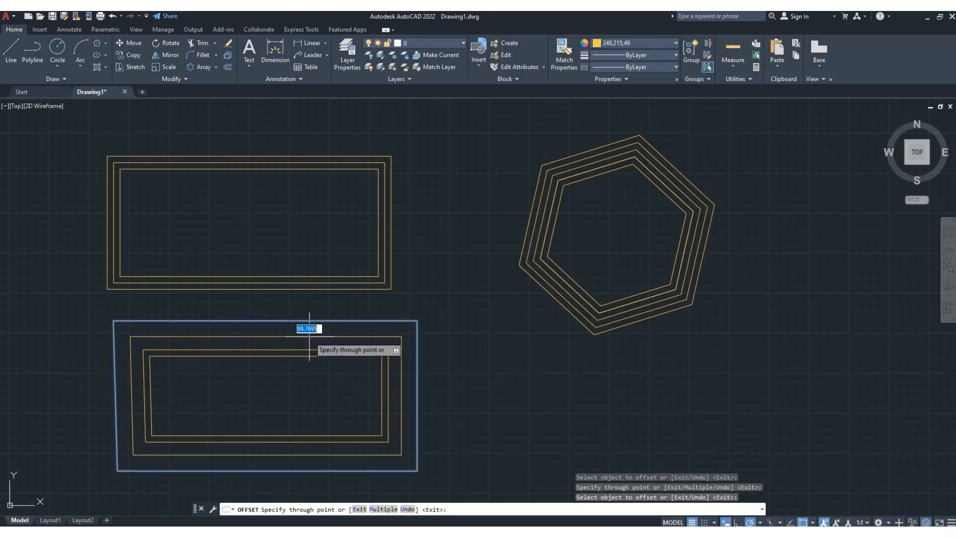
click(310, 335)
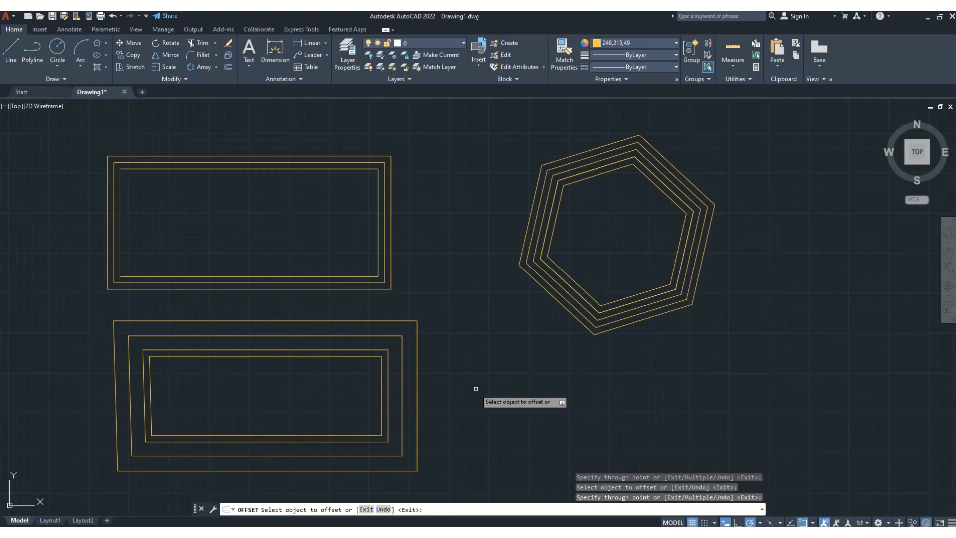
key(Return)
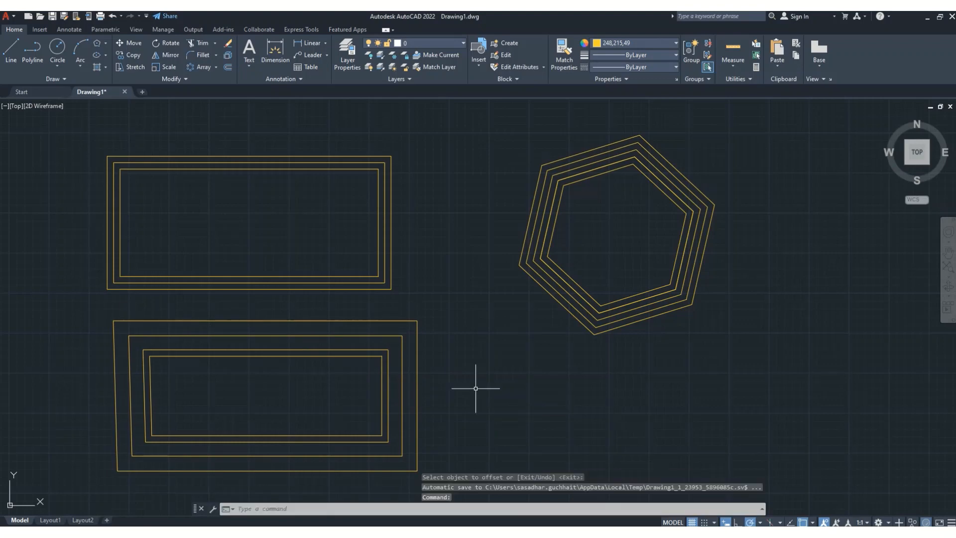